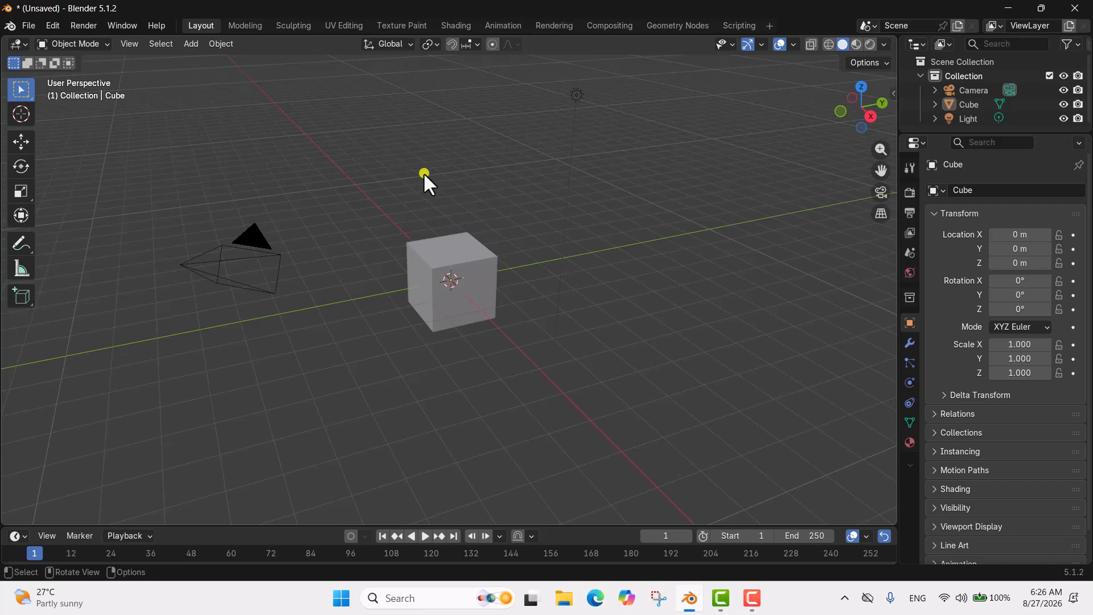
Delete the default cube from the scene
left_click(492, 273)
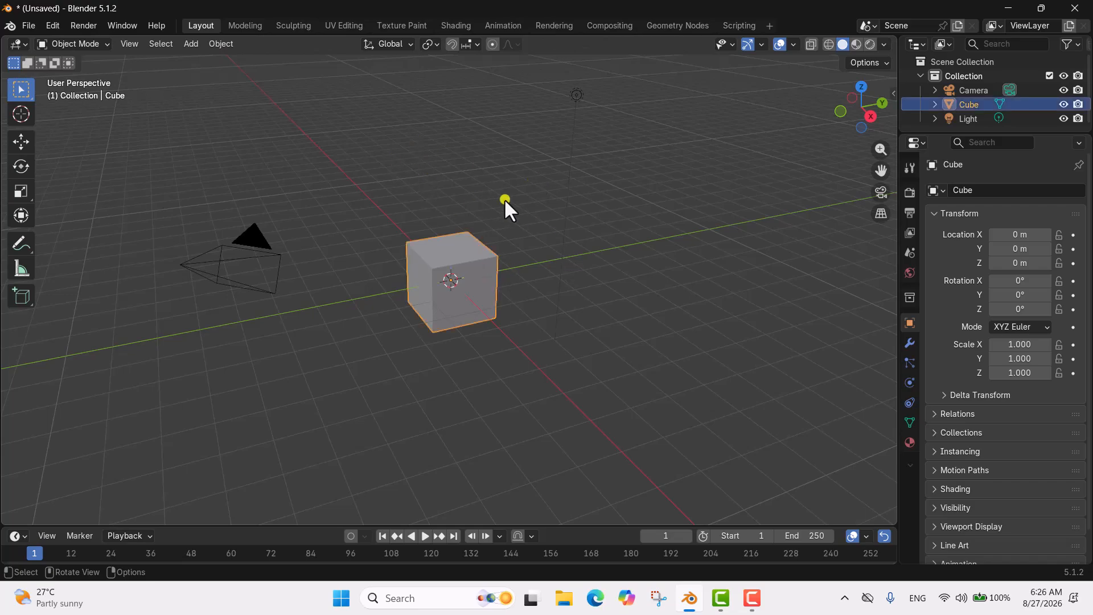
key("x")
left_click(484, 199)
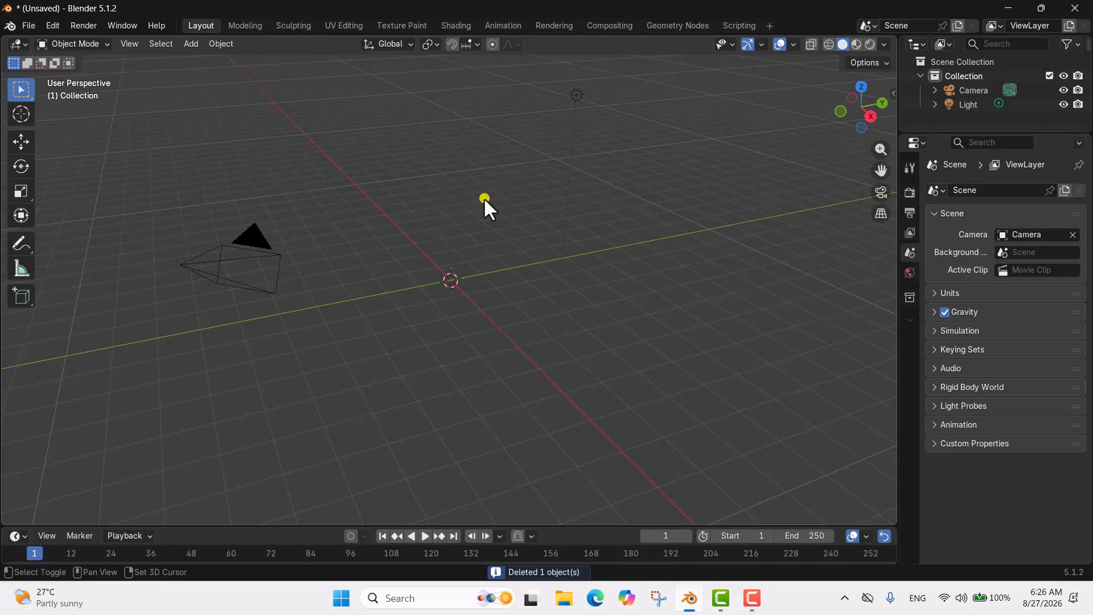
Add a Monkey mesh at the world origin
key("shift+a")
mouse_move(455, 218)
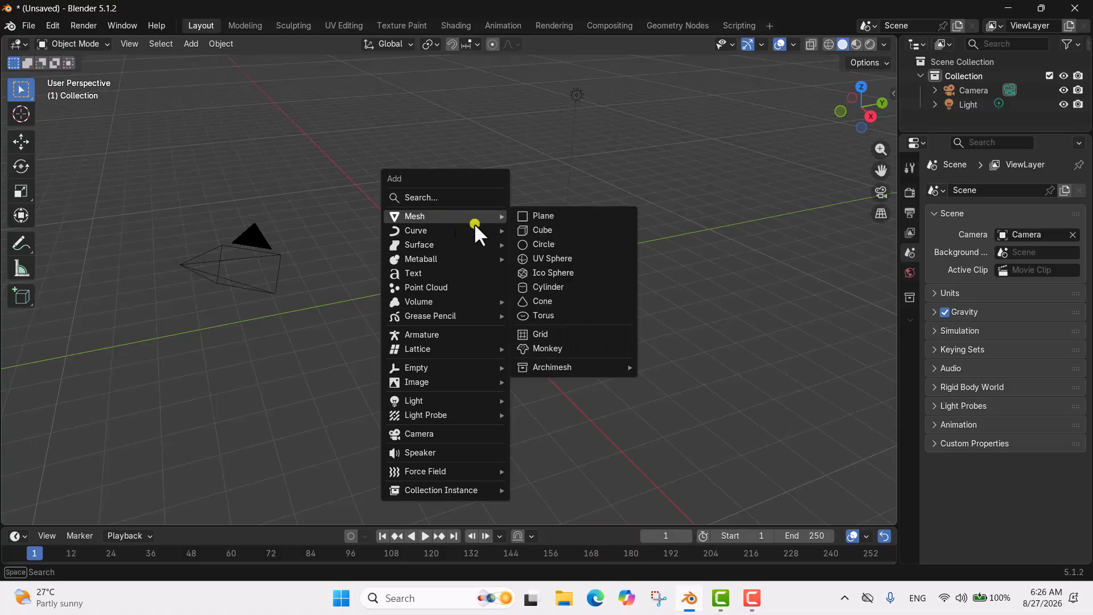
left_click(574, 352)
Scale the monkey head up uniformly to a factor of about 2.77
middle_click_drag(496, 183, 501, 258)
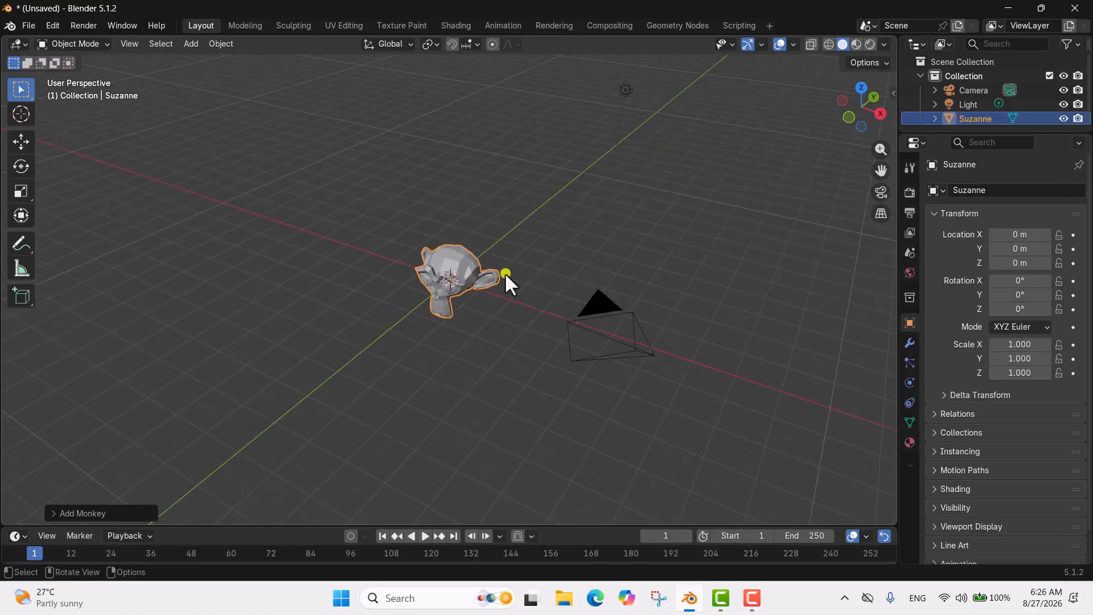
scroll(502, 258, "up", 5)
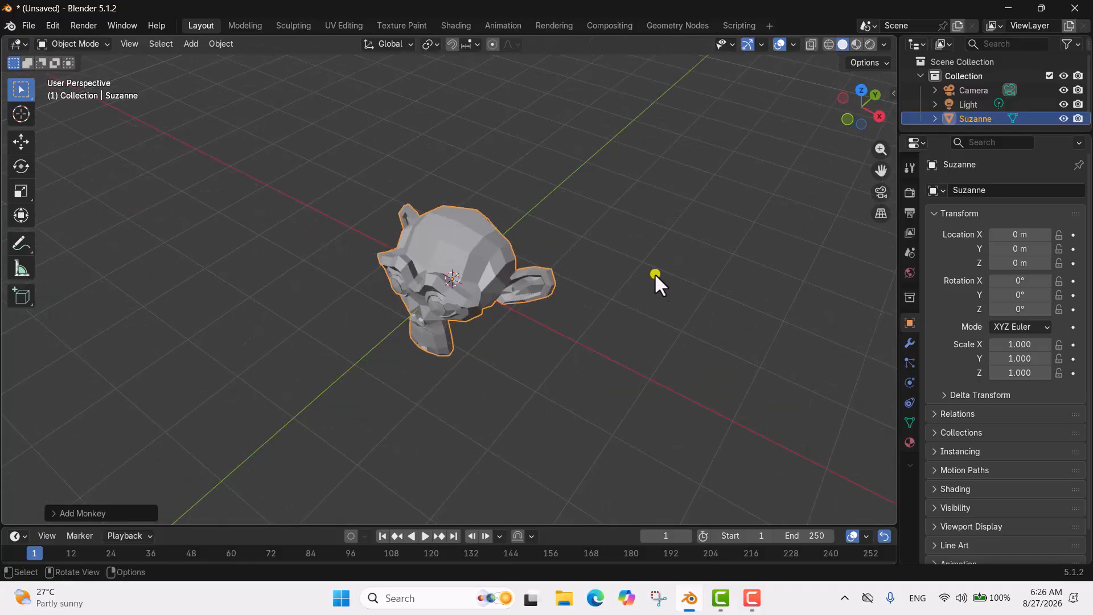
key("s")
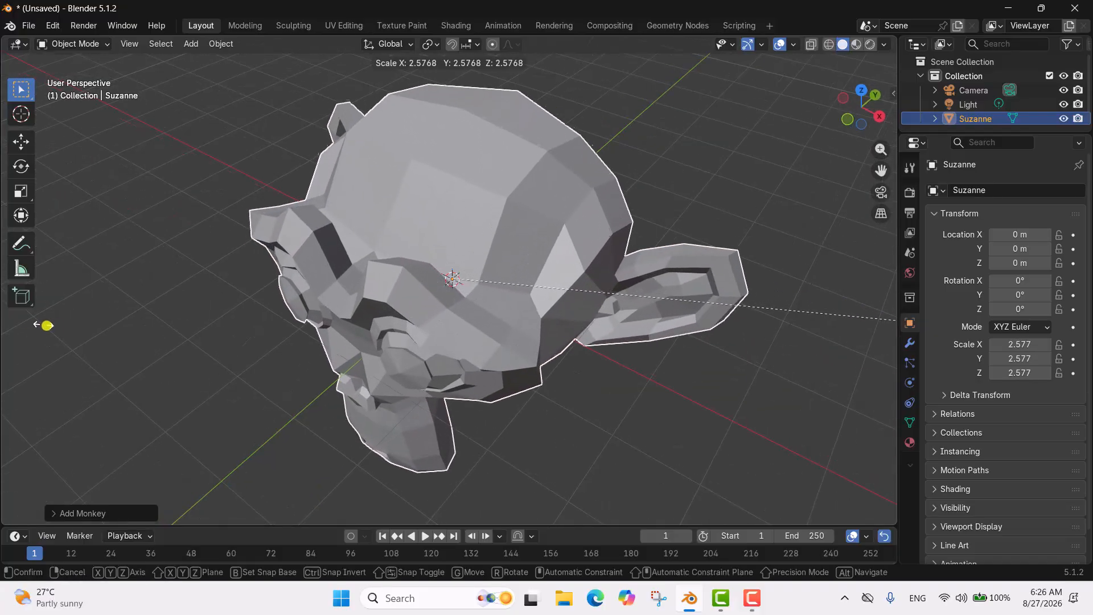
left_click(80, 332)
scroll(201, 289, "down", 5)
Switch the active tool to Move so the monkey head shows the move gizmo
middle_click_drag(201, 290, 249, 253)
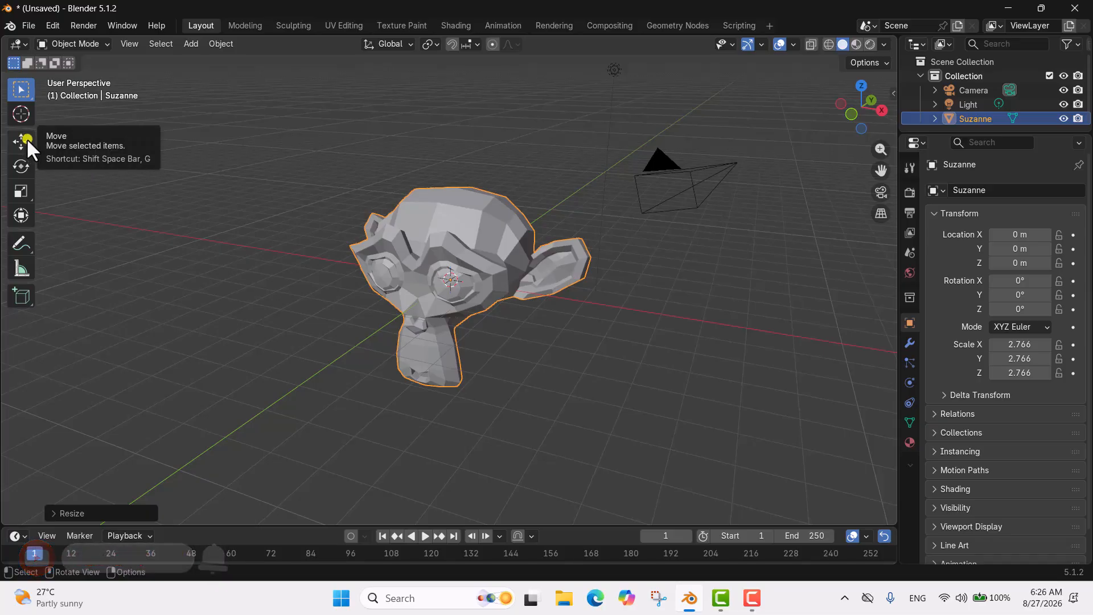
middle_click_drag(255, 162, 298, 205)
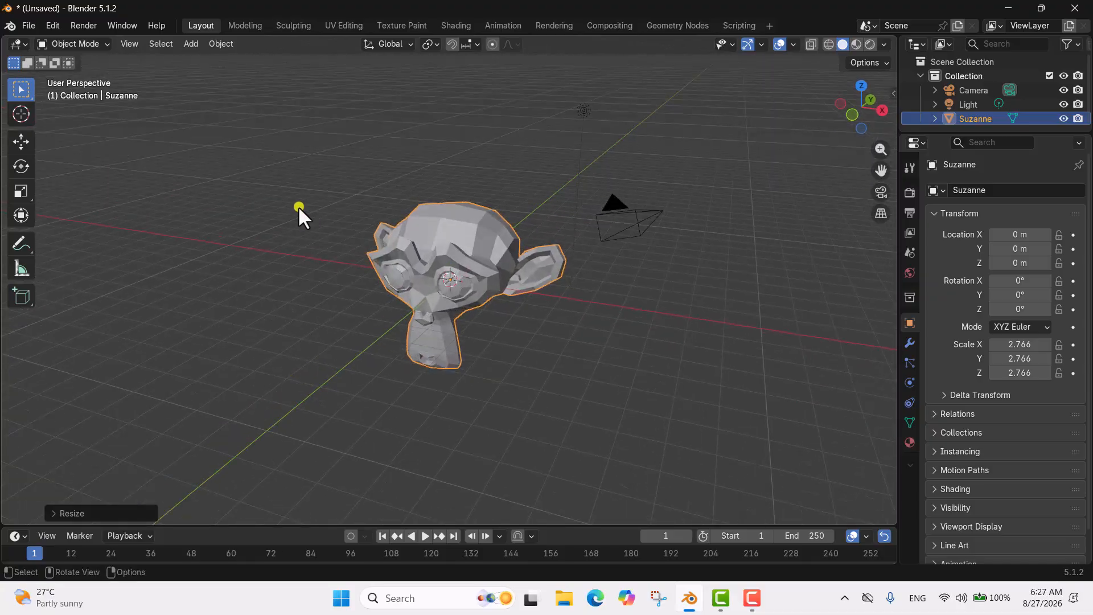
key("shift")
key("shift+space")
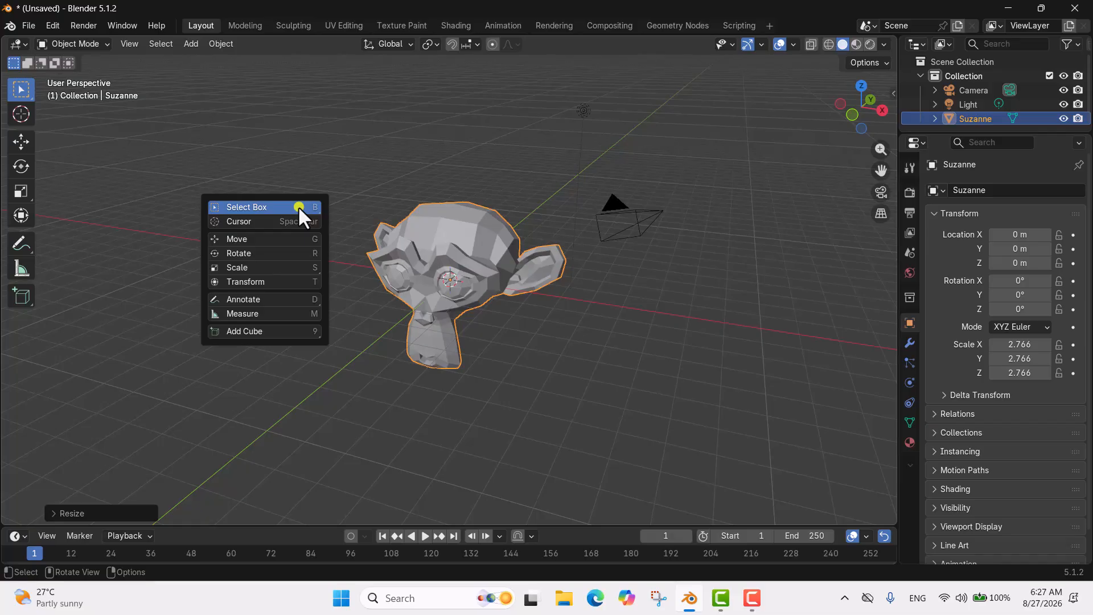
key("g")
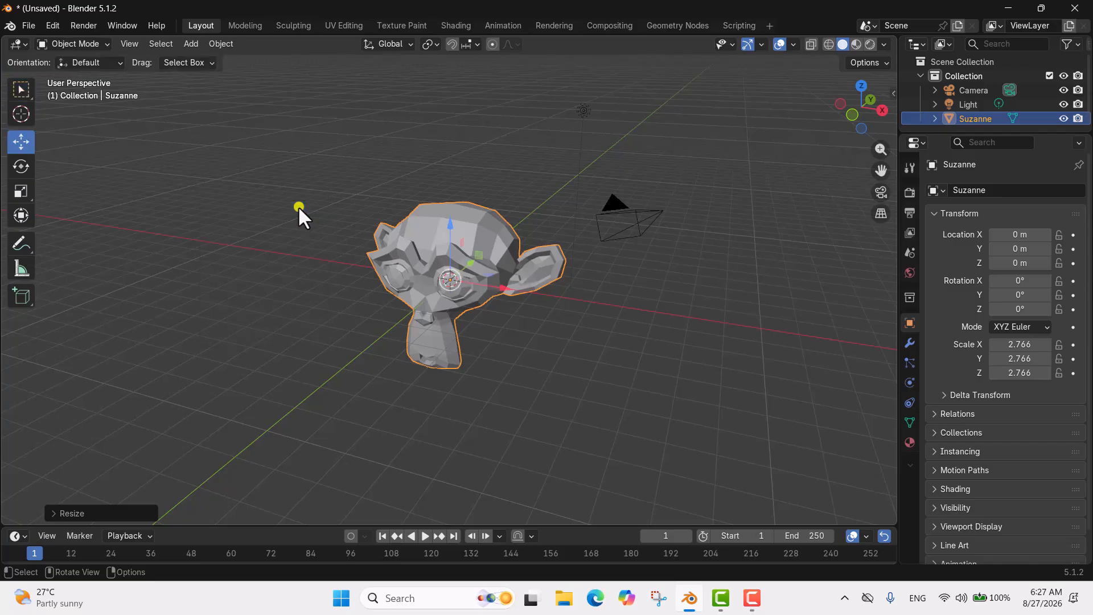
Try moving the monkey head along the X axis to about -8.16 m and along the Y axis to about -7.56 m
middle_click_drag(300, 203, 146, 242)
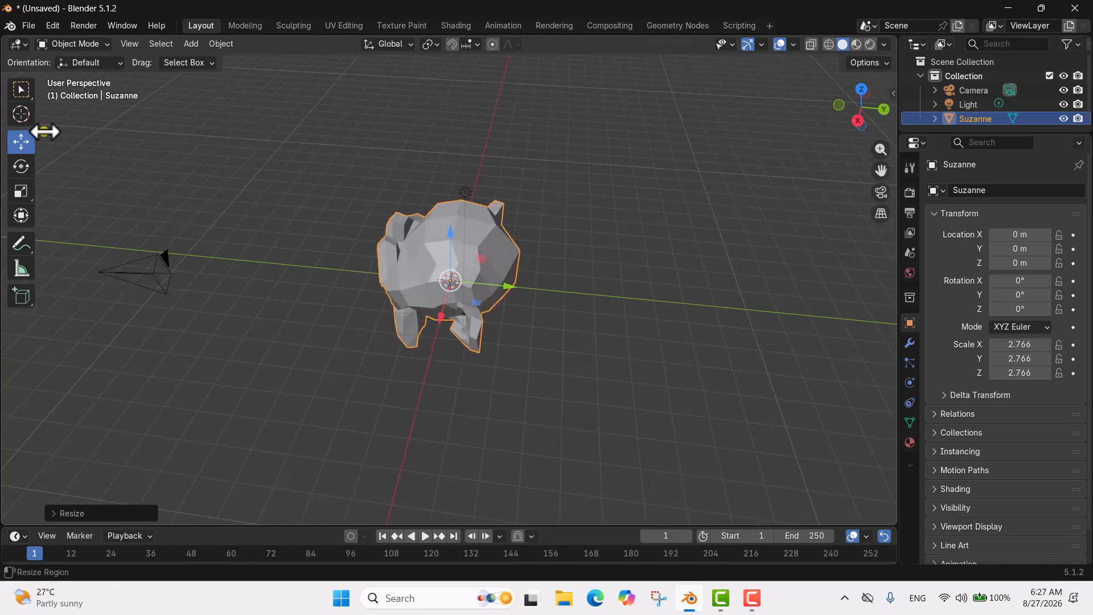
middle_click_drag(474, 252, 331, 293)
middle_click_drag(492, 336, 528, 349)
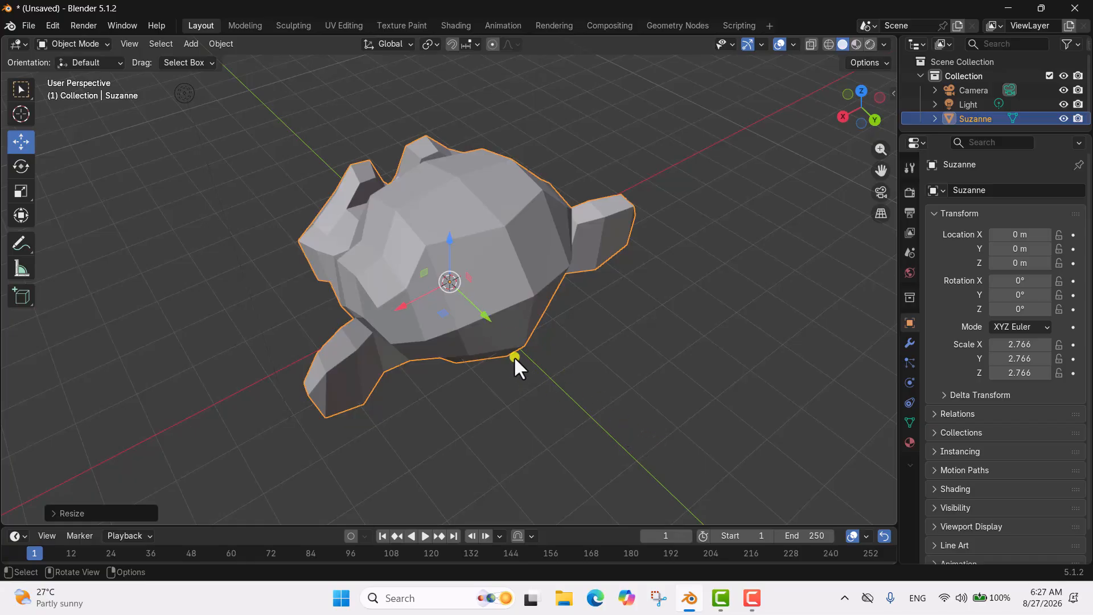
middle_click_drag(503, 355, 522, 330)
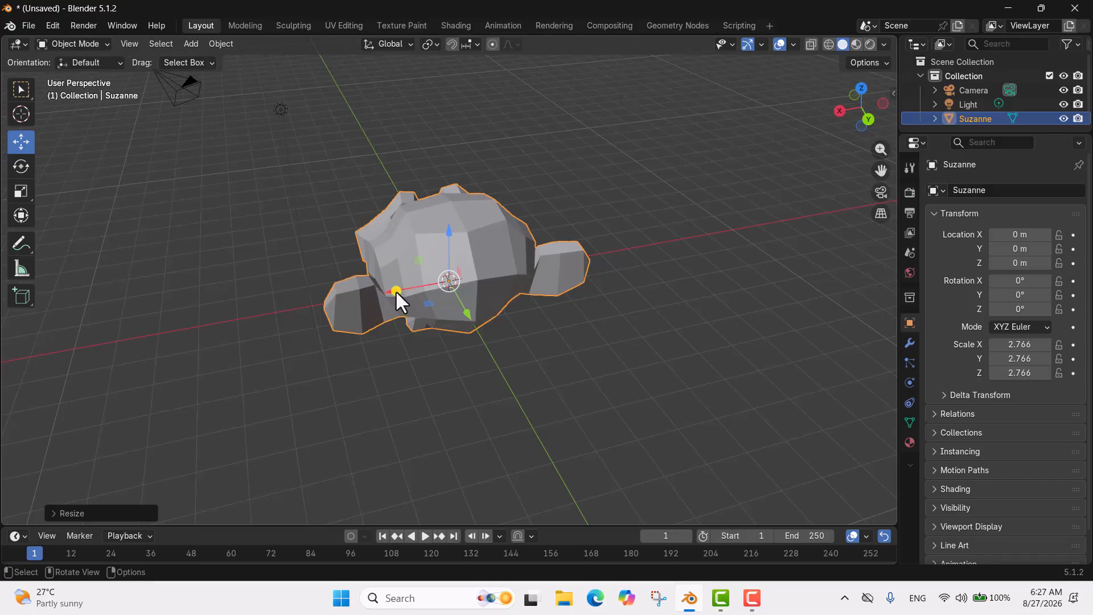
left_click_drag(392, 291, 642, 303)
middle_click_drag(593, 307, 547, 235)
scroll(612, 245, "up", 4)
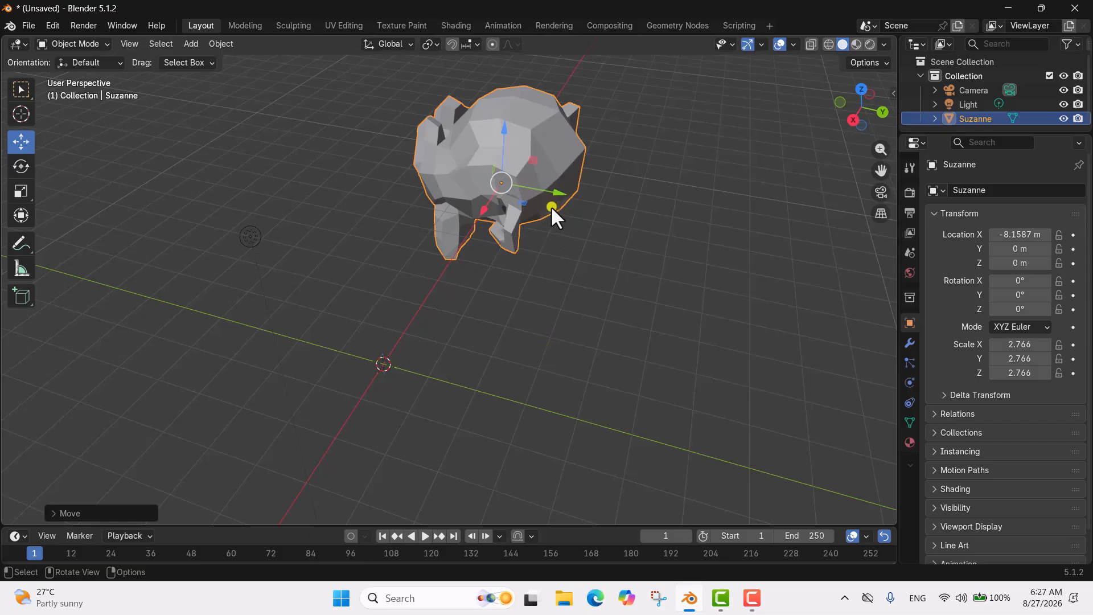
left_click_drag(559, 193, 324, 261)
Try raising the monkey head along the Z axis, and undo all three axis moves
middle_click_drag(325, 262, 516, 321)
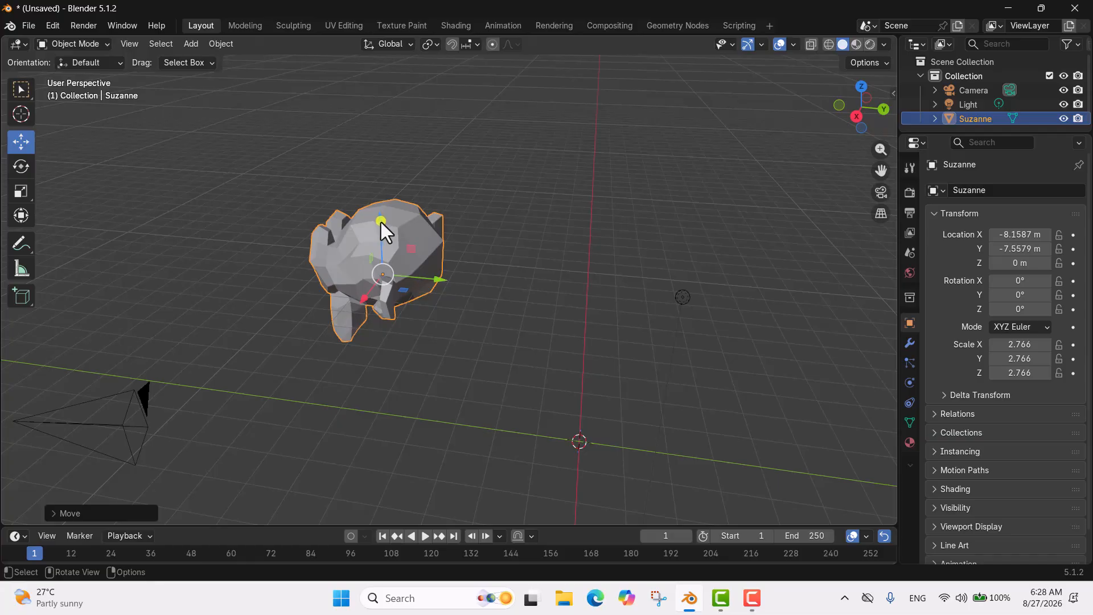
left_click_drag(380, 222, 387, 170)
key("ctrl+z")
key("ctrl+z")
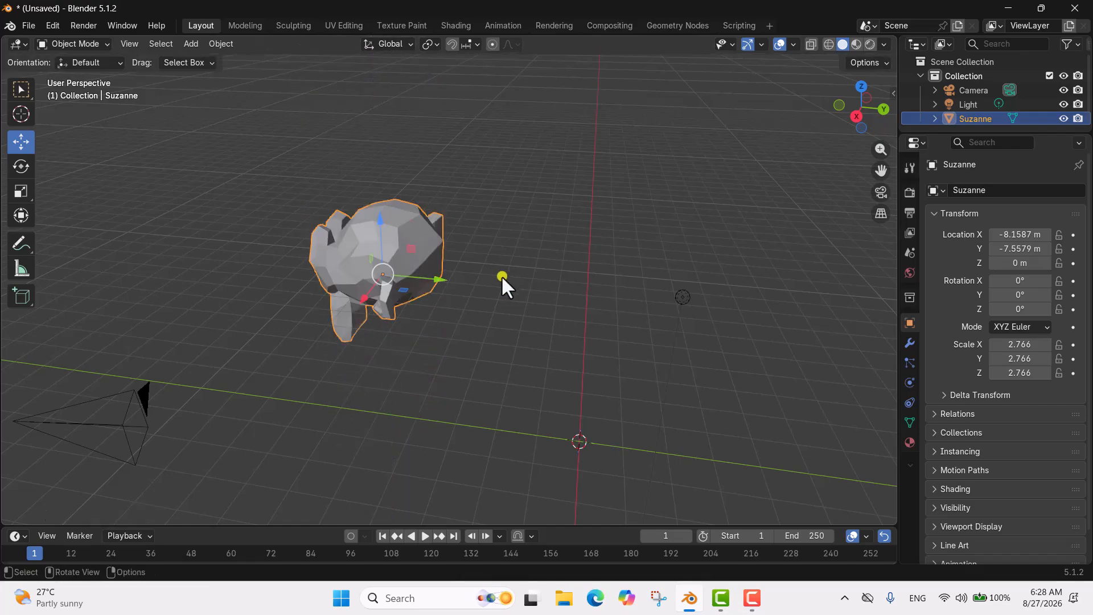
key("ctrl+z")
Move the monkey head within the XY plane, ending at about X 0.04 m, Y 0.37 m
middle_click_drag(705, 344, 465, 306)
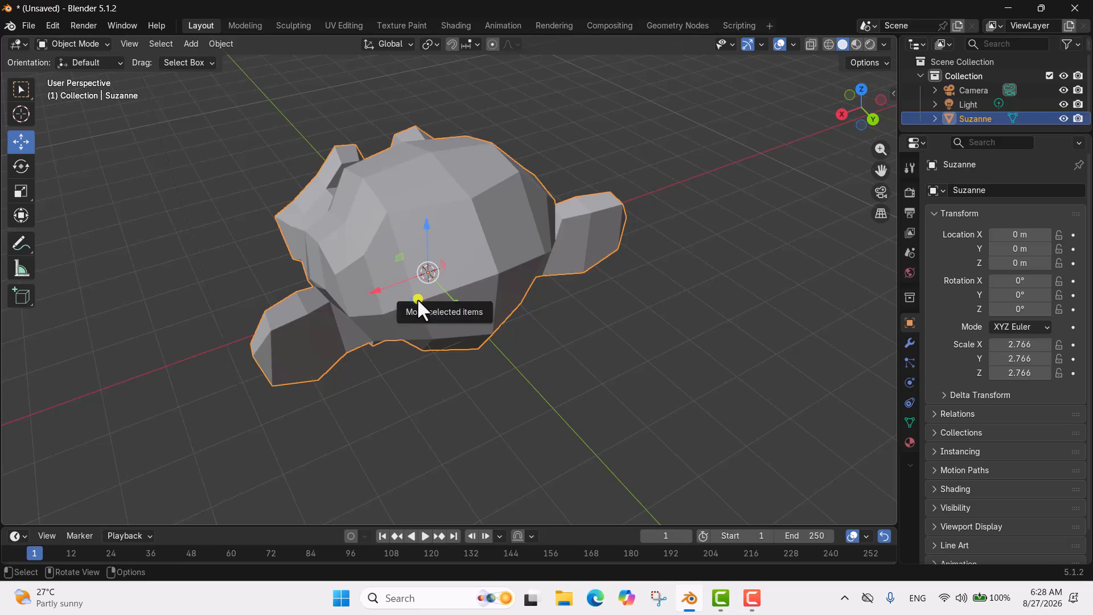
left_click_drag(416, 301, 527, 259)
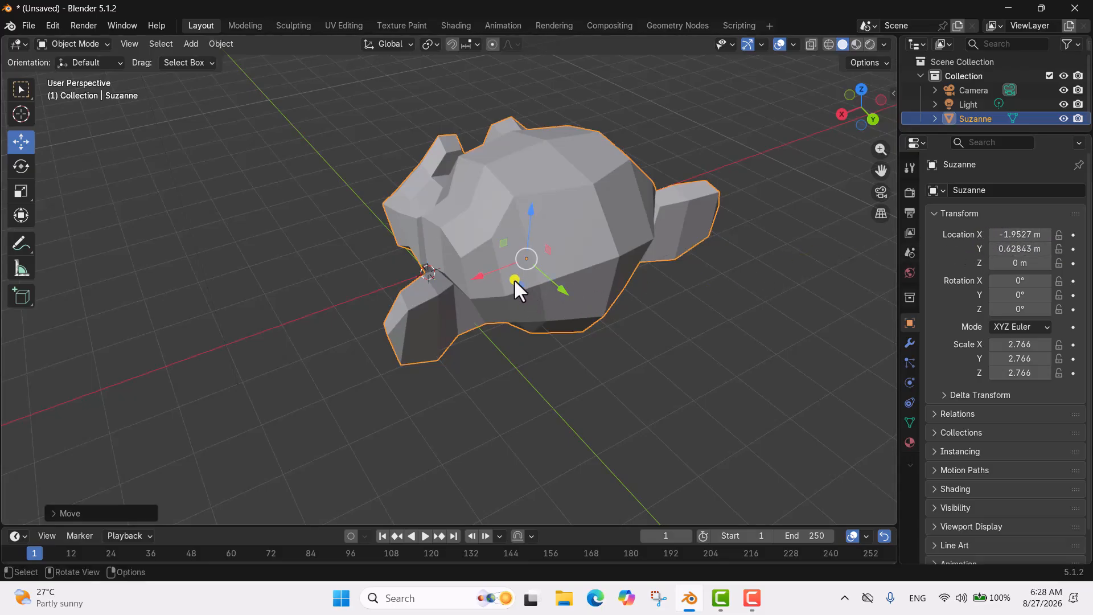
left_click_drag(517, 285, 479, 346)
Move the head in the XZ plane to about X -0.87 m, Z 0.63 m, and in the YZ plane to Y 1.14 m, Z -0.17 m
middle_click_drag(479, 346, 428, 280)
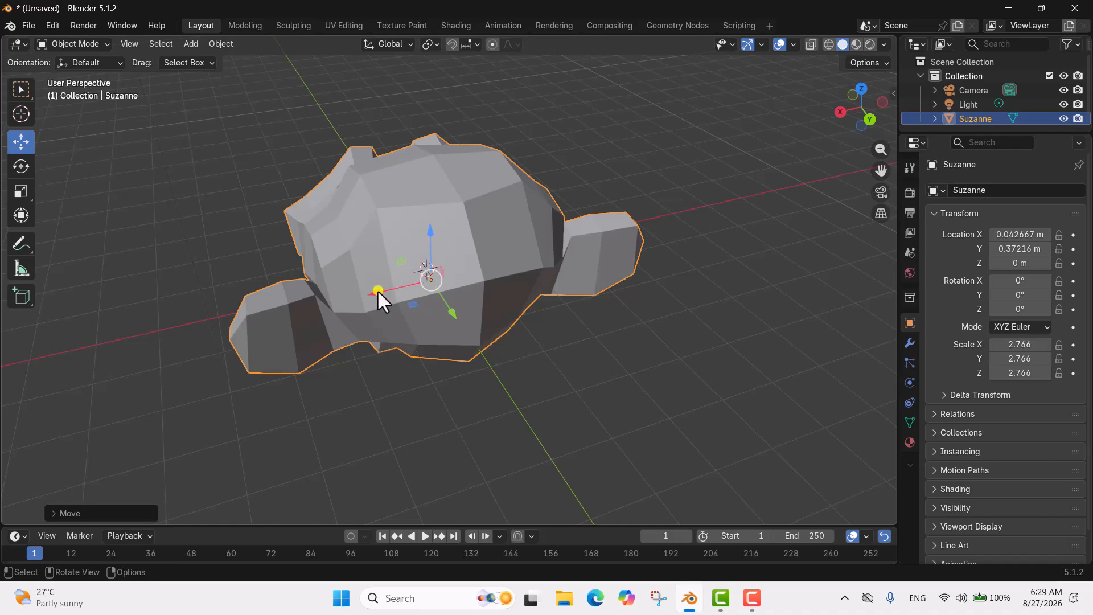
left_click_drag(400, 262, 480, 263)
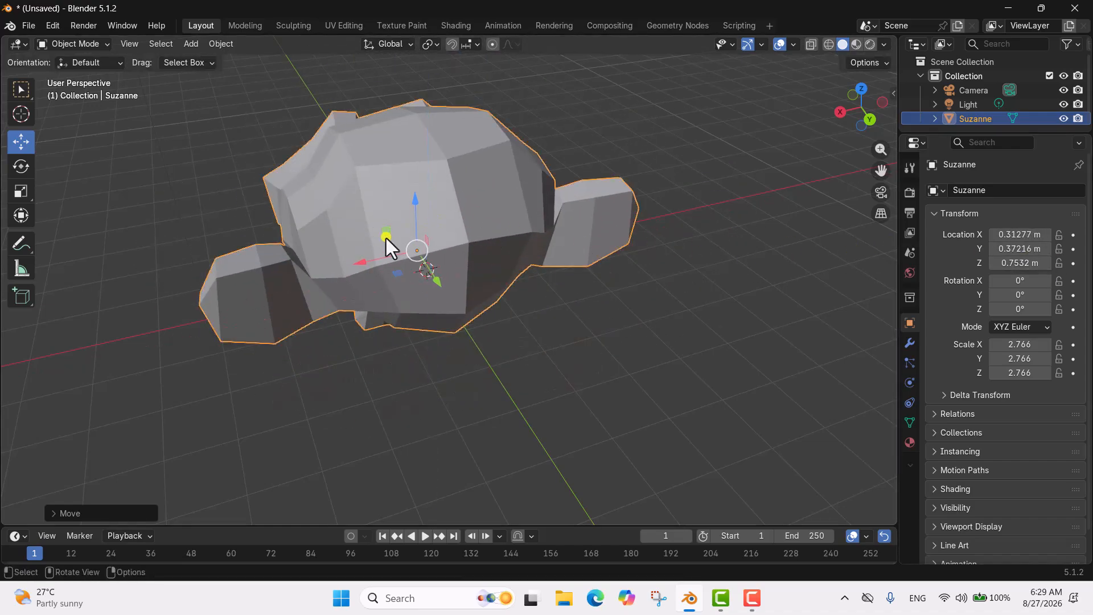
left_click_drag(386, 236, 438, 216)
middle_click_drag(438, 216, 468, 208)
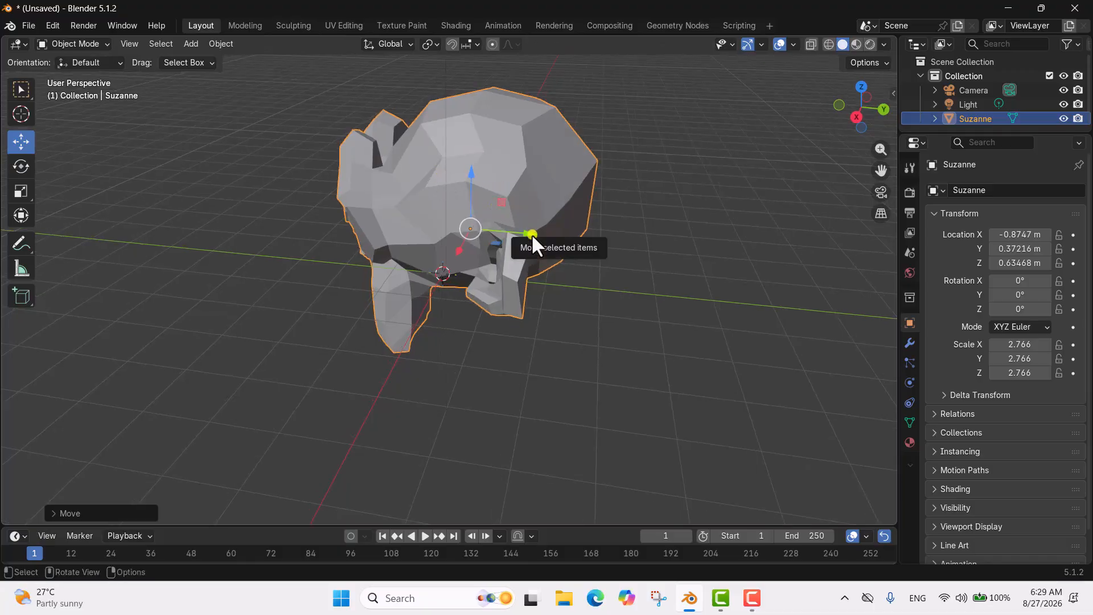
left_click_drag(506, 203, 507, 266)
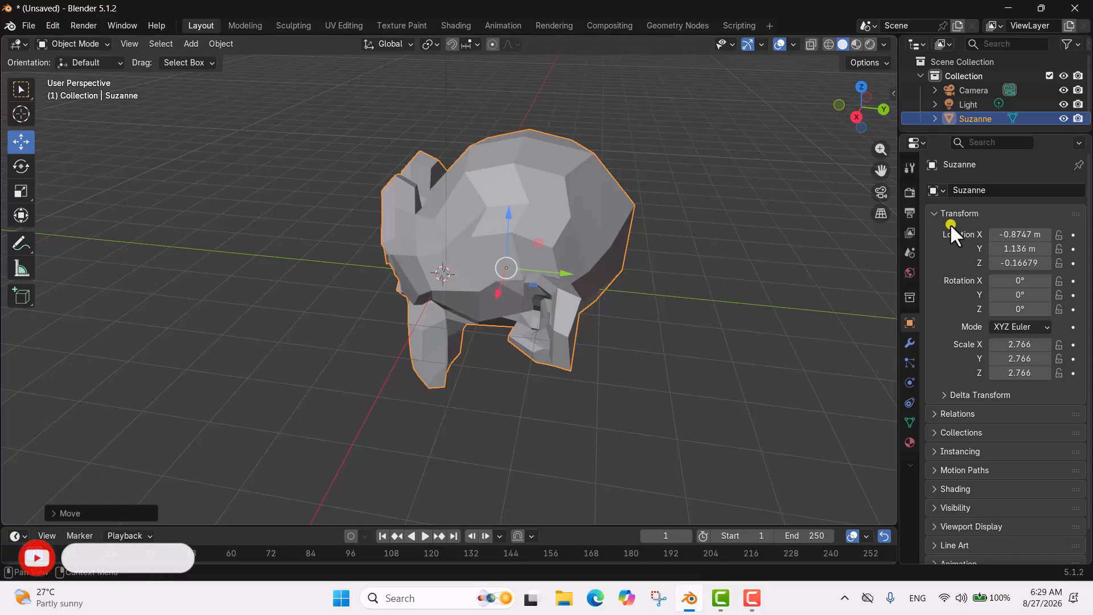
Switch the active tool to Rotate for the monkey head
middle_click_drag(701, 222, 261, 193)
scroll(467, 213, "down", 5)
middle_click_drag(466, 214, 534, 271)
scroll(540, 284, "up", 2)
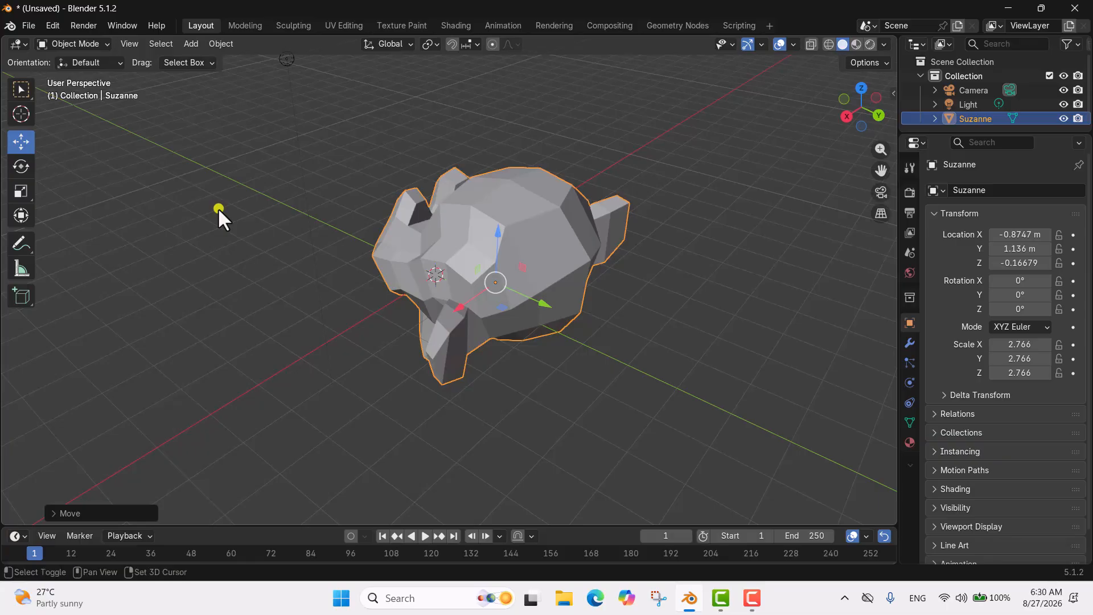
key("shift+space")
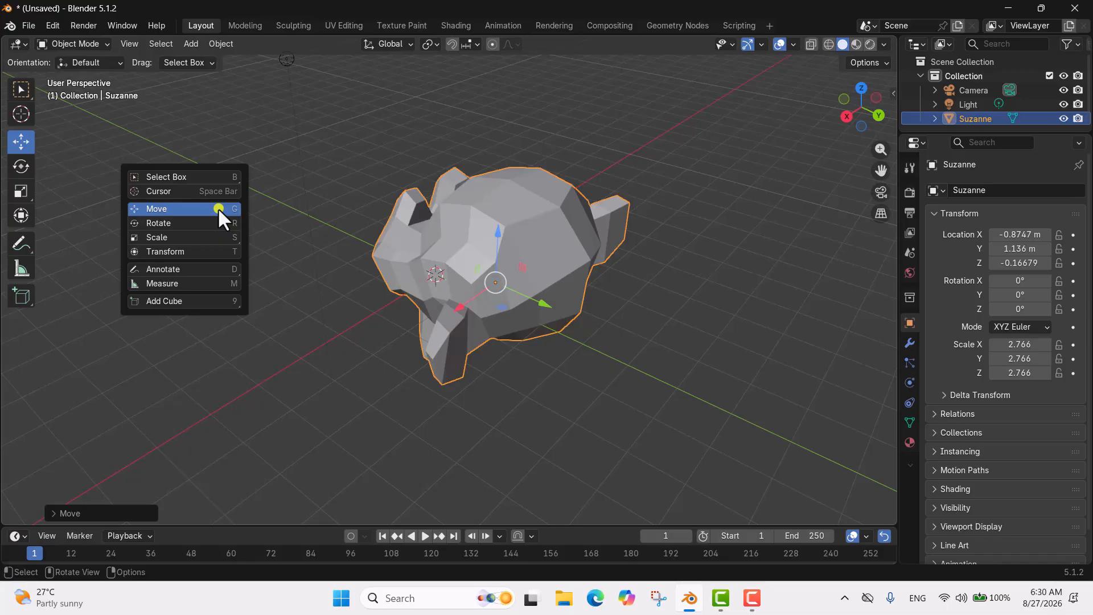
key("r")
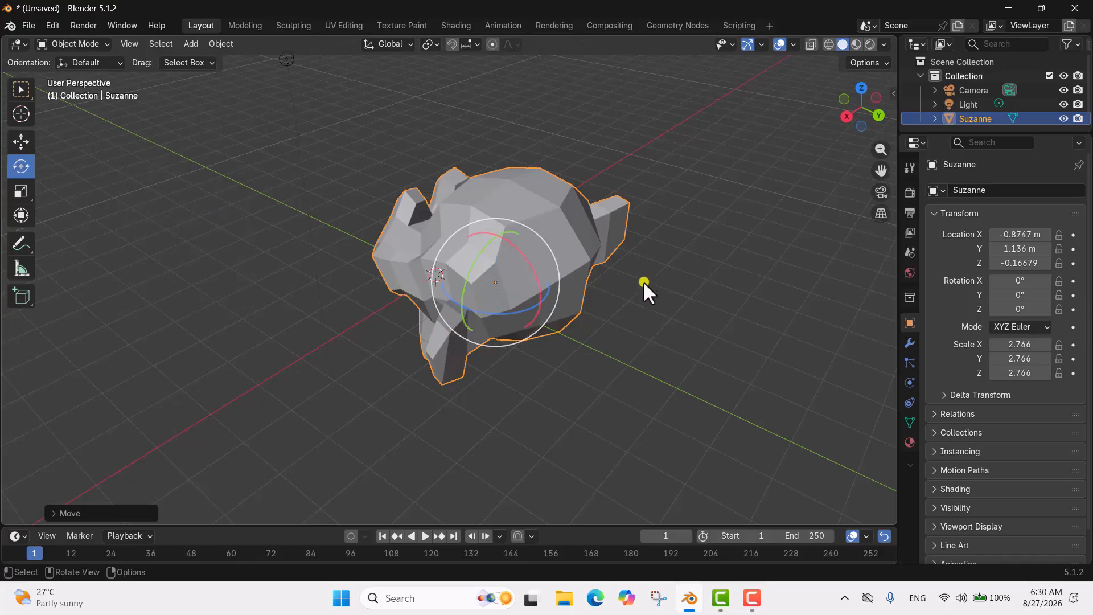
Rotate the monkey head 25° about the X axis and 45° about the Z axis
middle_click_drag(630, 306, 401, 196)
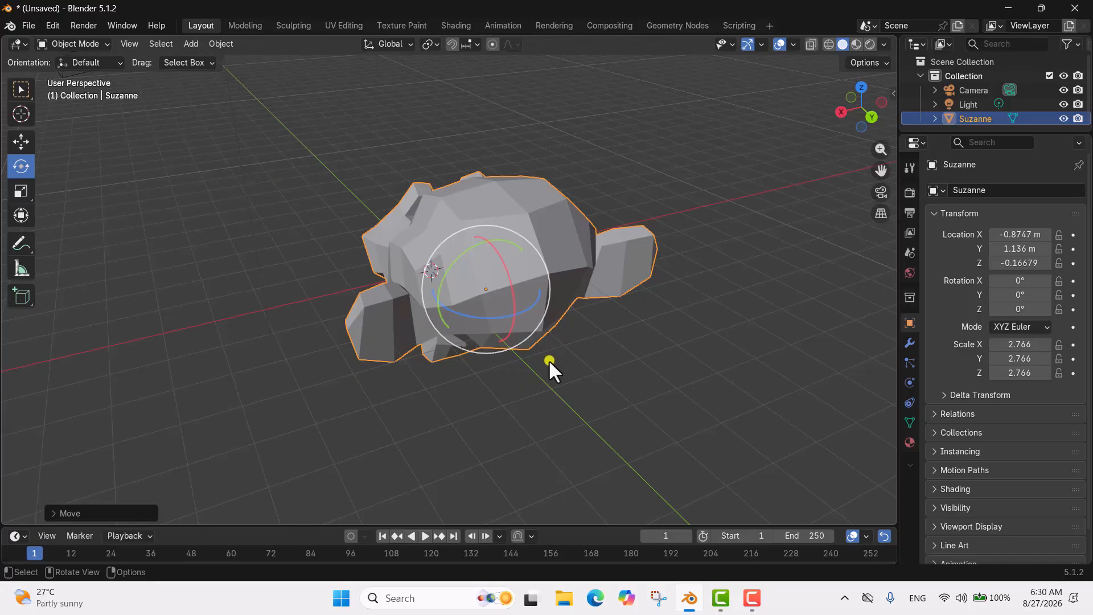
scroll(550, 360, "up", 1)
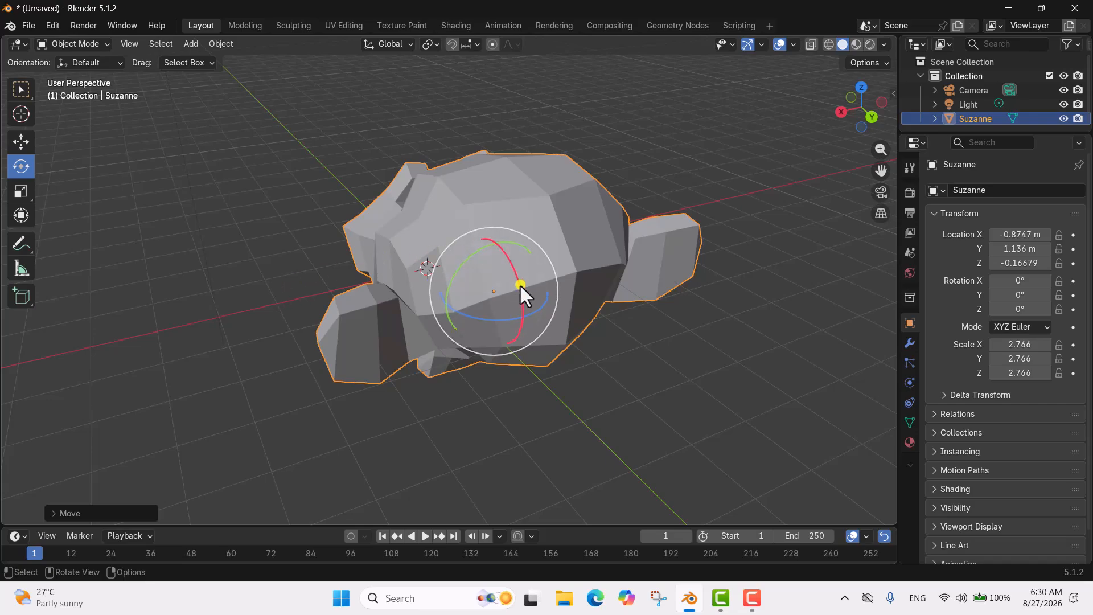
left_click_drag(519, 288, 551, 249)
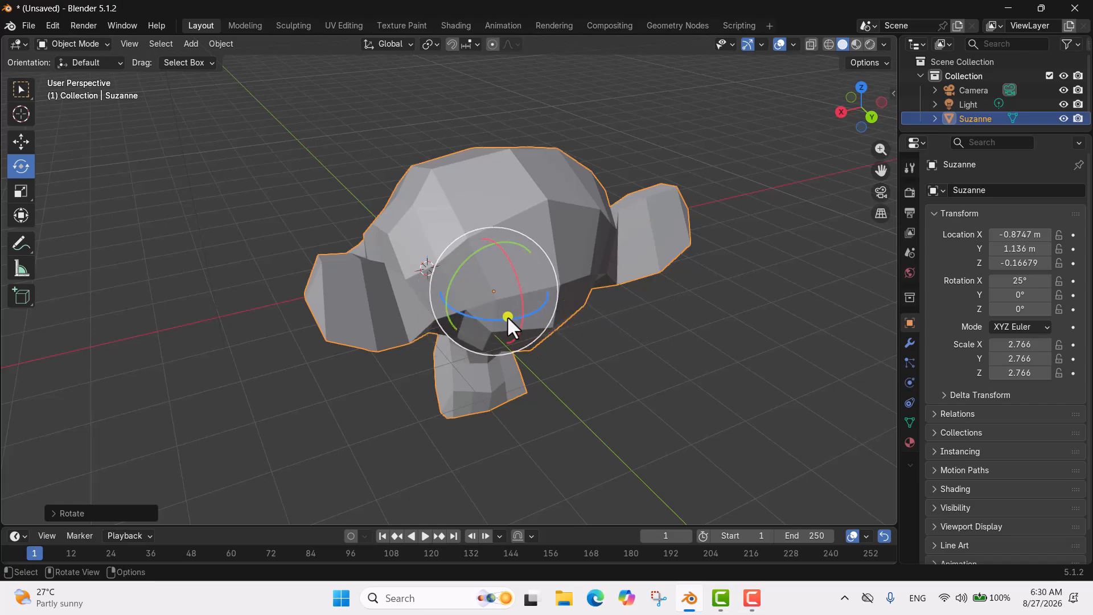
left_click_drag(481, 318, 554, 327)
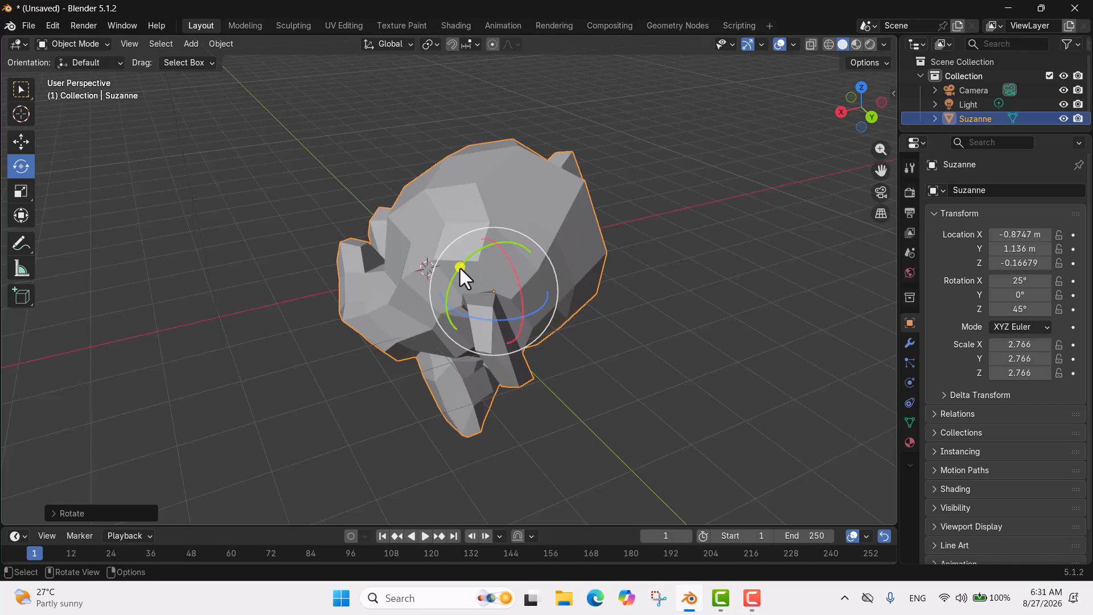
Try rotating the monkey head about the Y axis twice, and undo both rotations
left_click_drag(461, 268, 476, 244)
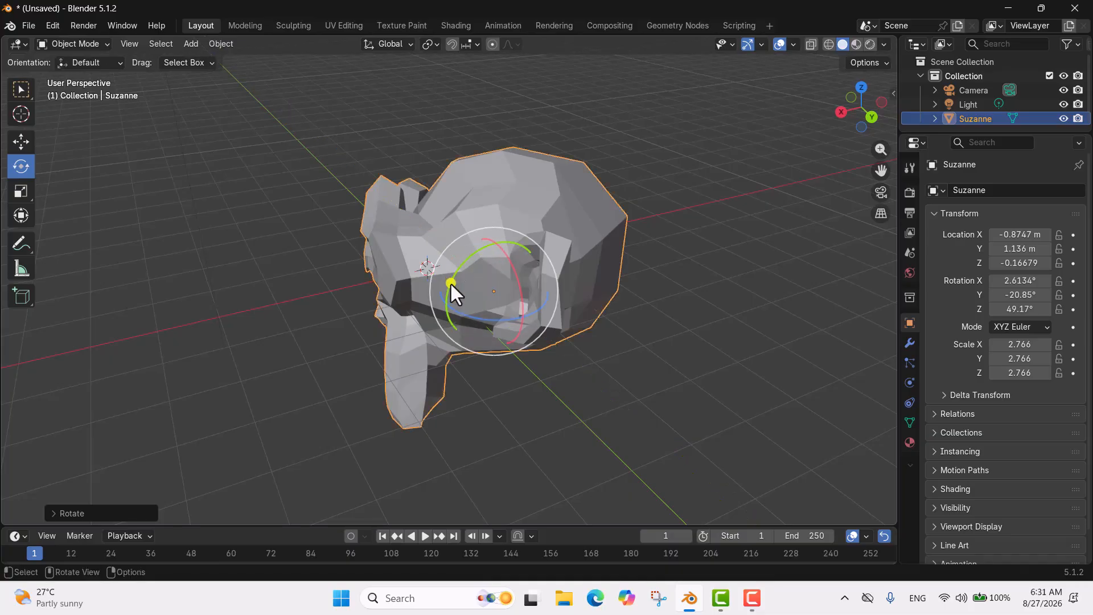
left_click_drag(449, 283, 636, 279)
key("ctrl+z")
key("ctrl+z")
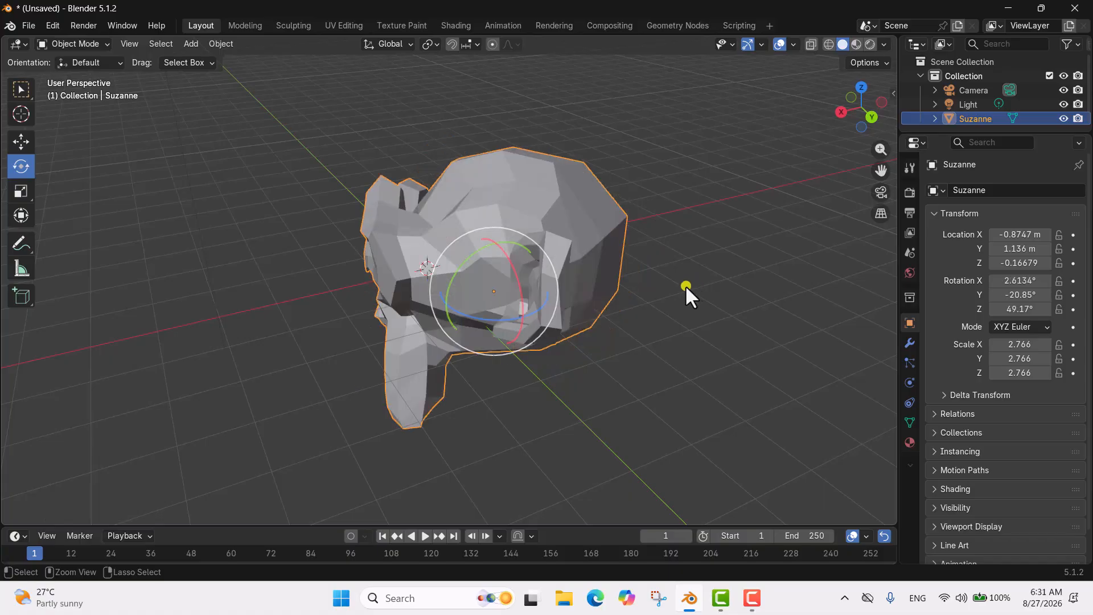
Try a free trackball rotation of the monkey head across all axes, and undo it
middle_click_drag(643, 276, 438, 283)
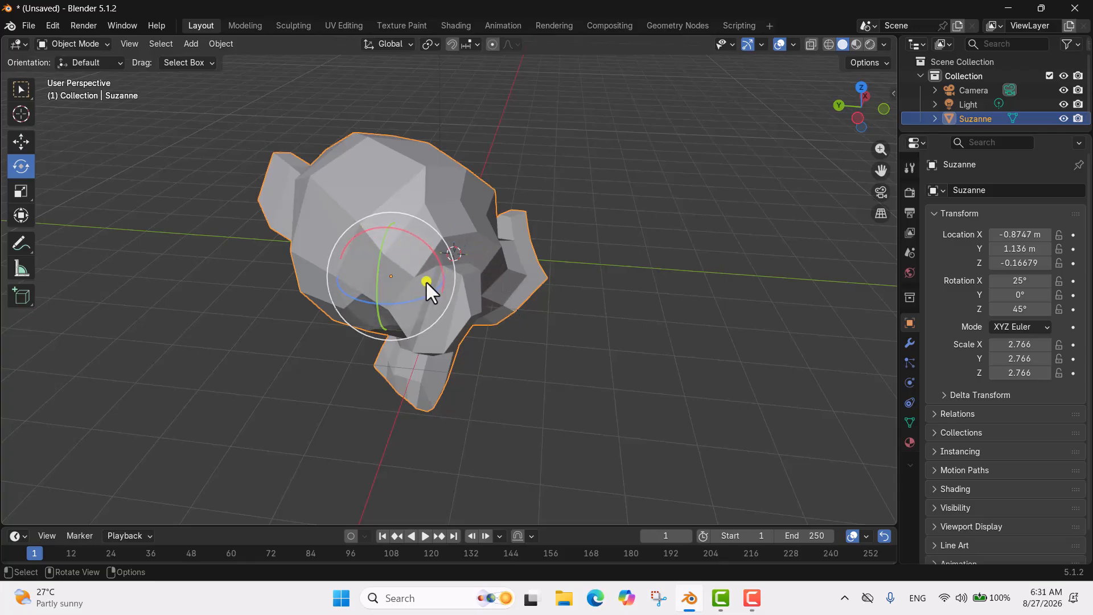
left_click_drag(361, 261, 318, 250)
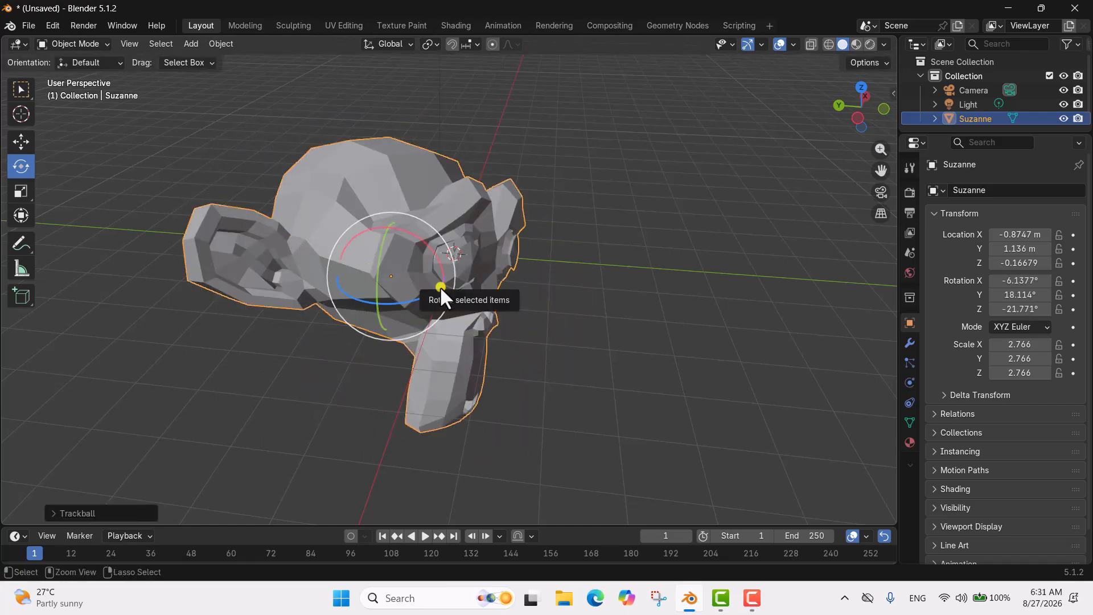
key("ctrl+z")
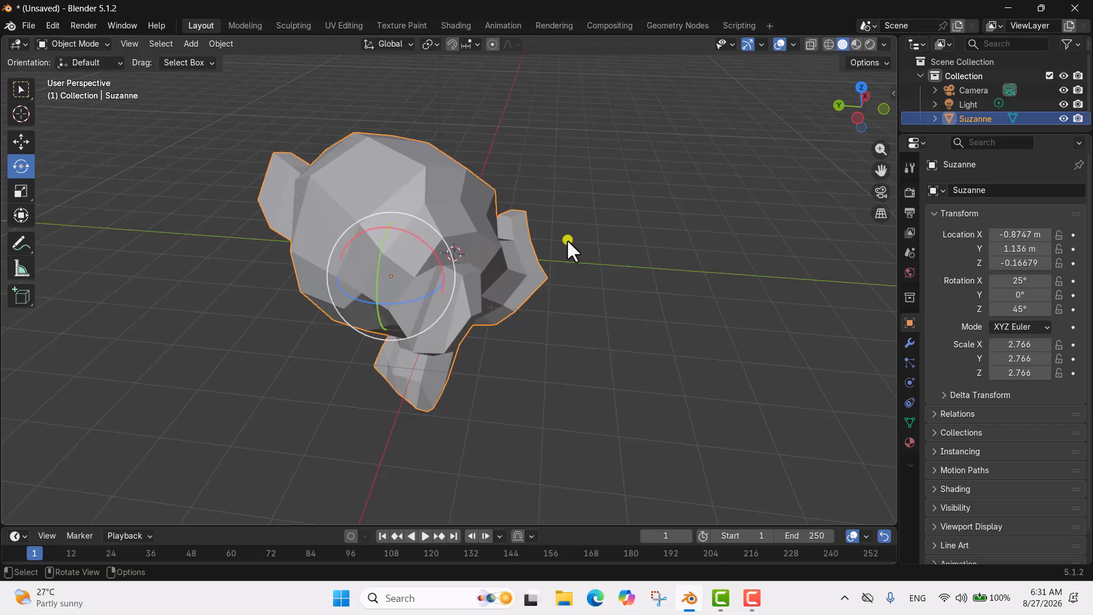
middle_click_drag(611, 259, 398, 210)
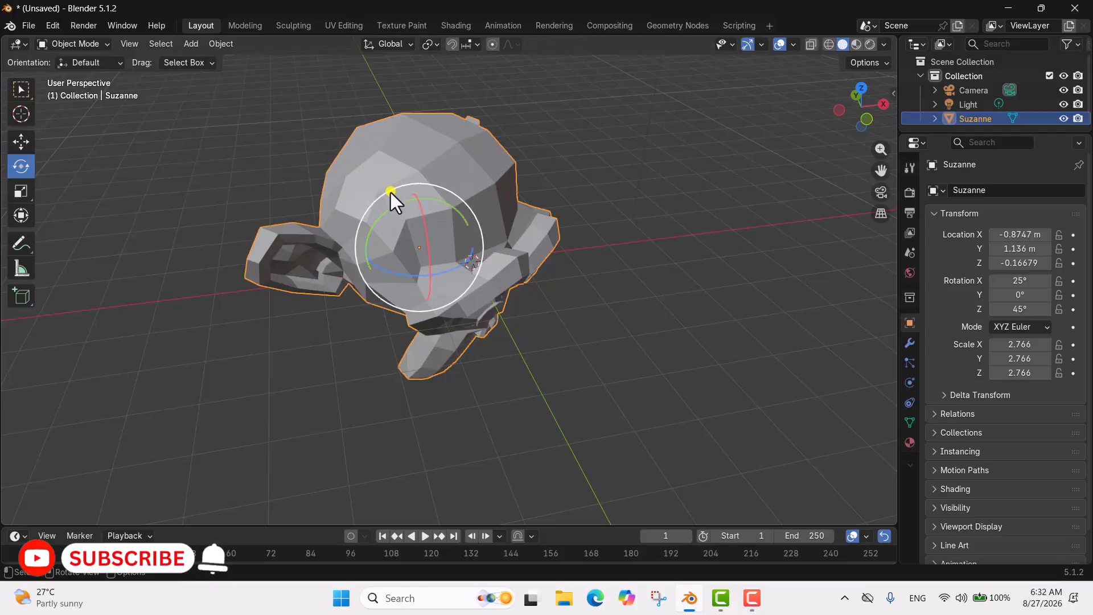
Try rotating the monkey head about the view axis, and undo the rotation
left_click_drag(389, 193, 484, 328)
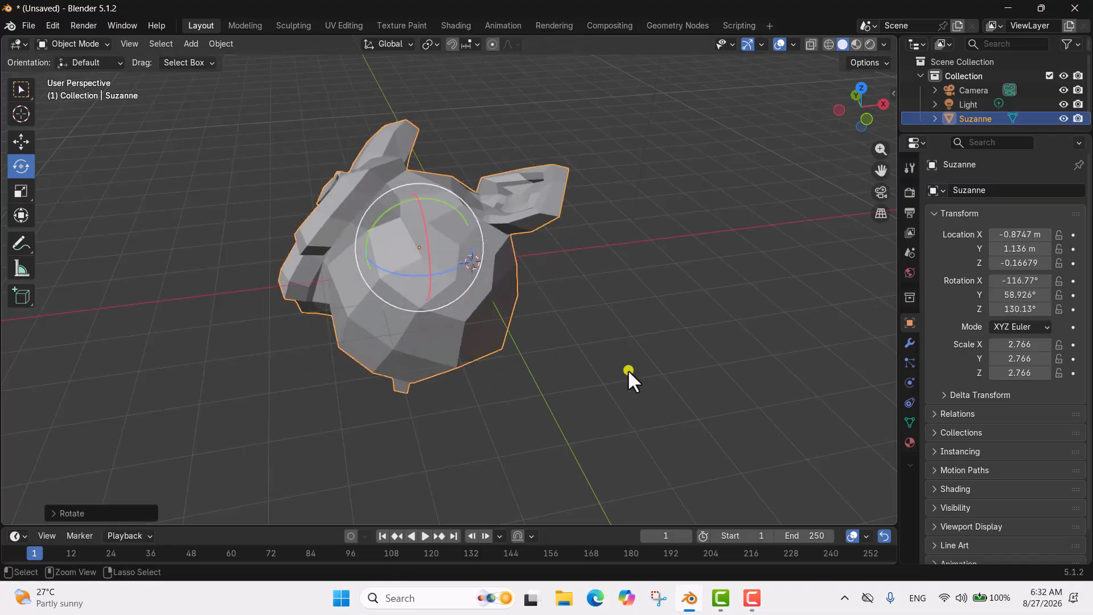
key("ctrl+z")
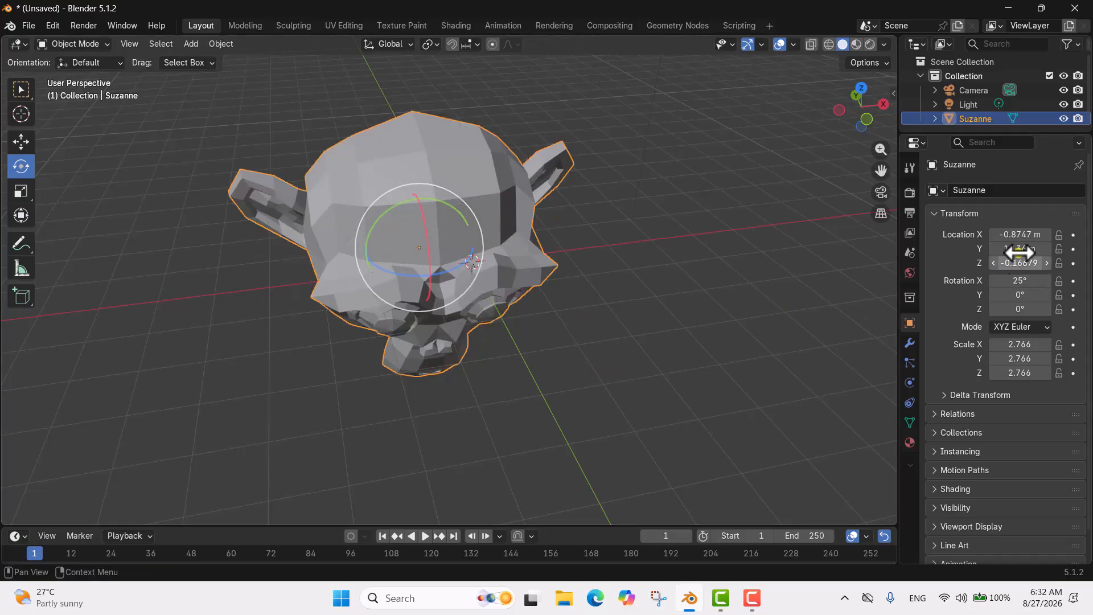
Reset the monkey head's location to 0 m and its rotation to 0° on all three axes
mouse_move(1017, 231)
left_mouse_down()
mouse_move(1017, 262)
mouse_move(1011, 231)
left_mouse_up()
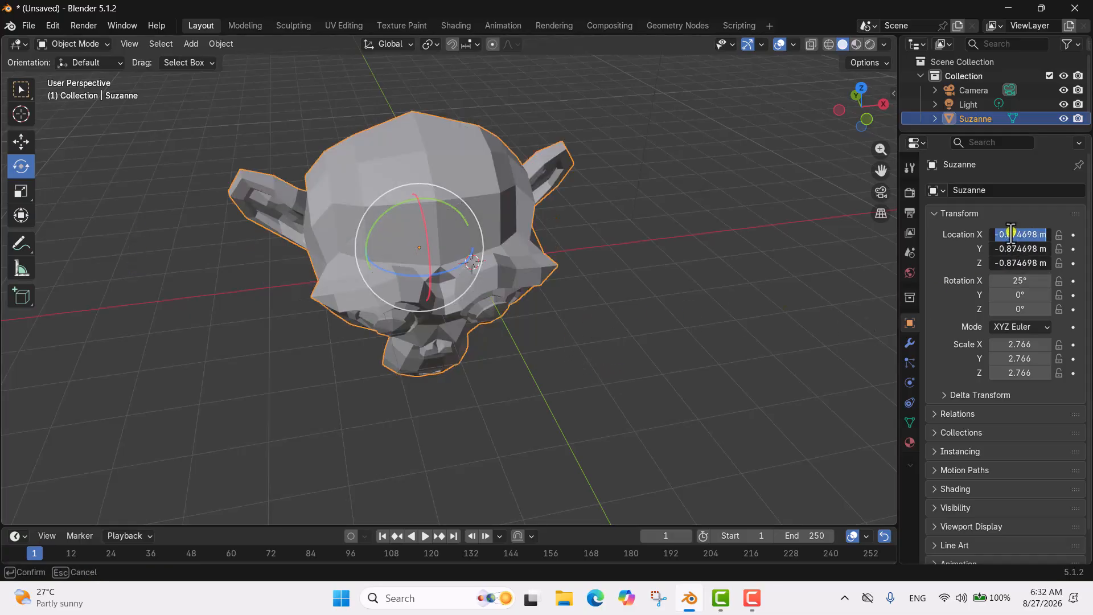
key("Return")
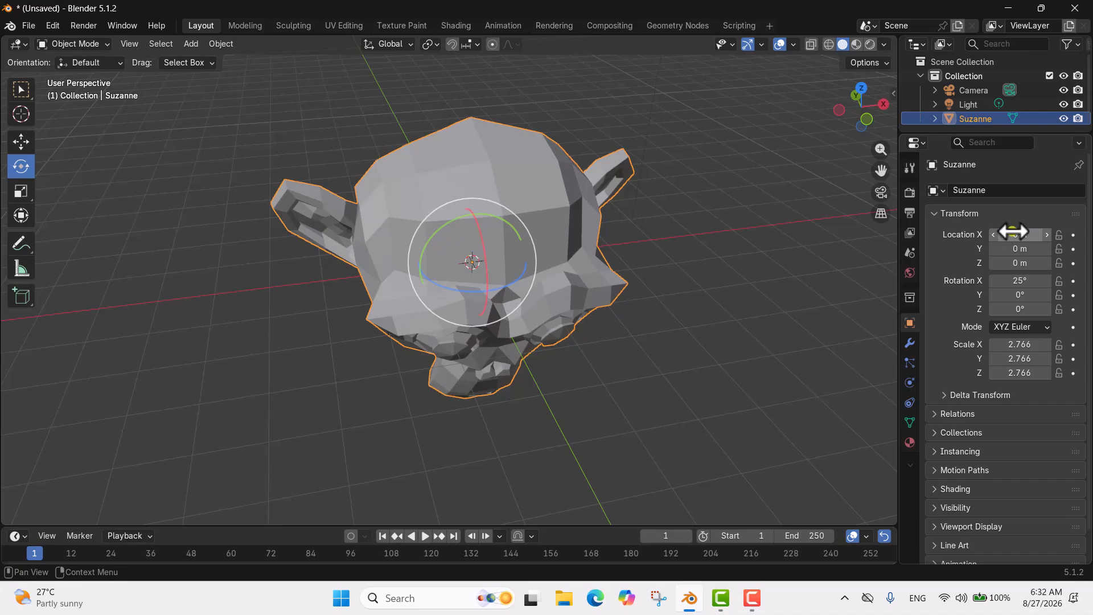
left_click_drag(1040, 280, 1037, 281)
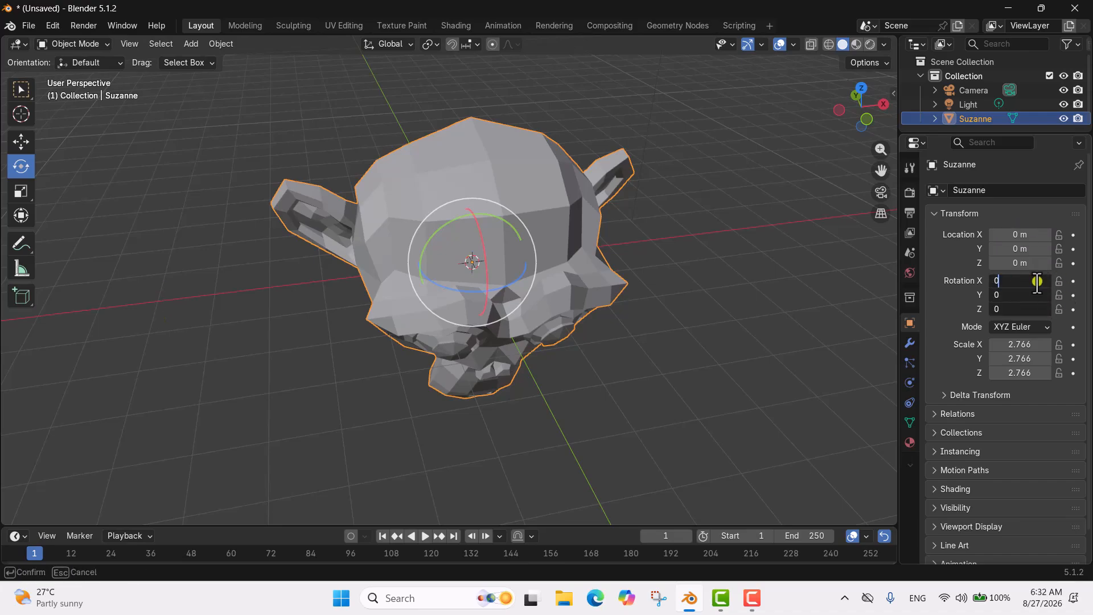
key("Return")
Switch the active tool to Scale for the monkey head
middle_click_drag(709, 245, 422, 262)
scroll(423, 263, "up", 3)
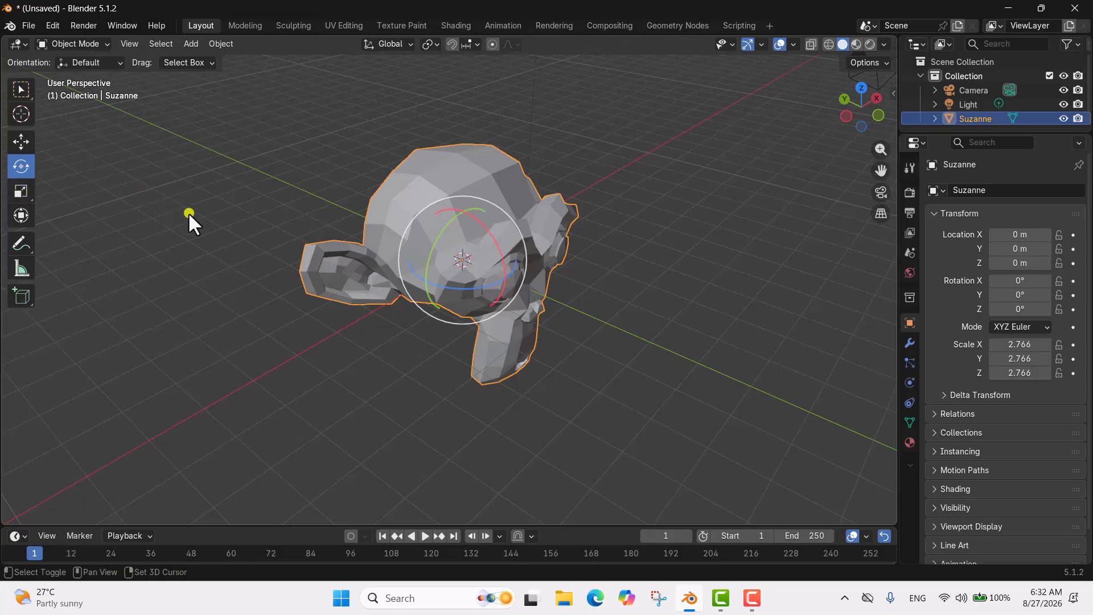
key("shift+space")
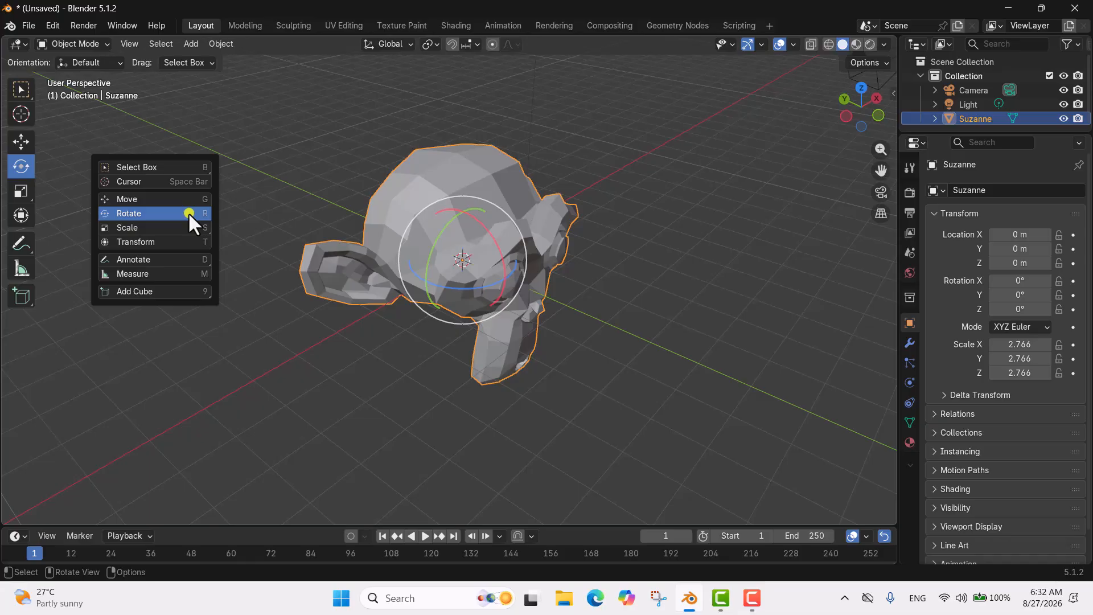
key("s")
Scale the monkey head along each single axis to about 3.48 in X, 8.25 in Y and 6.00 in Z
middle_click_drag(382, 215, 434, 281)
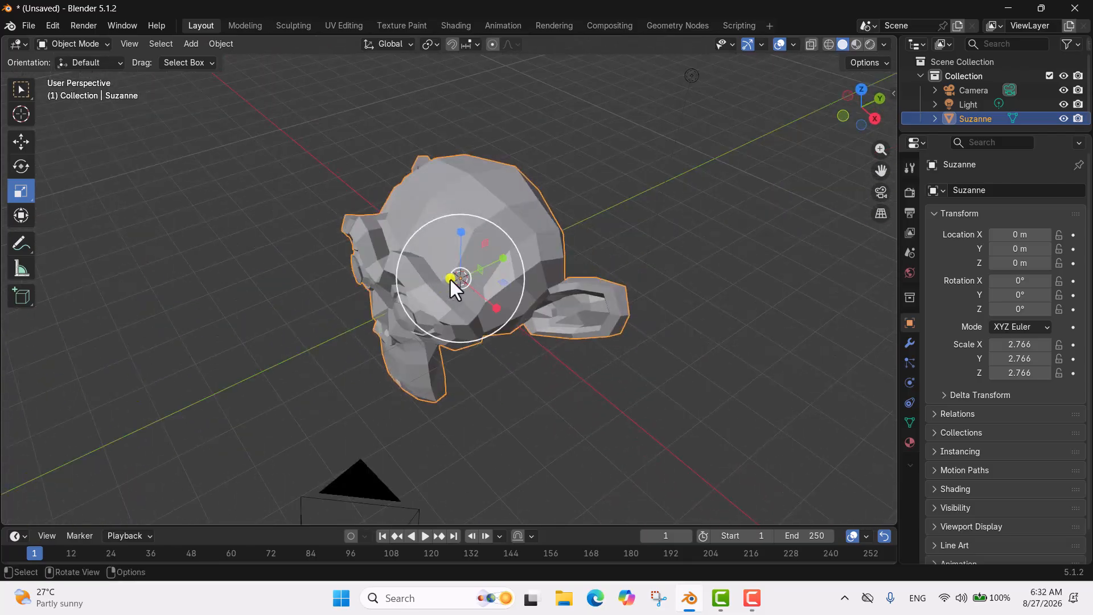
middle_click_drag(520, 267, 532, 321)
scroll(526, 324, "up", 3)
scroll(525, 323, "down", 3)
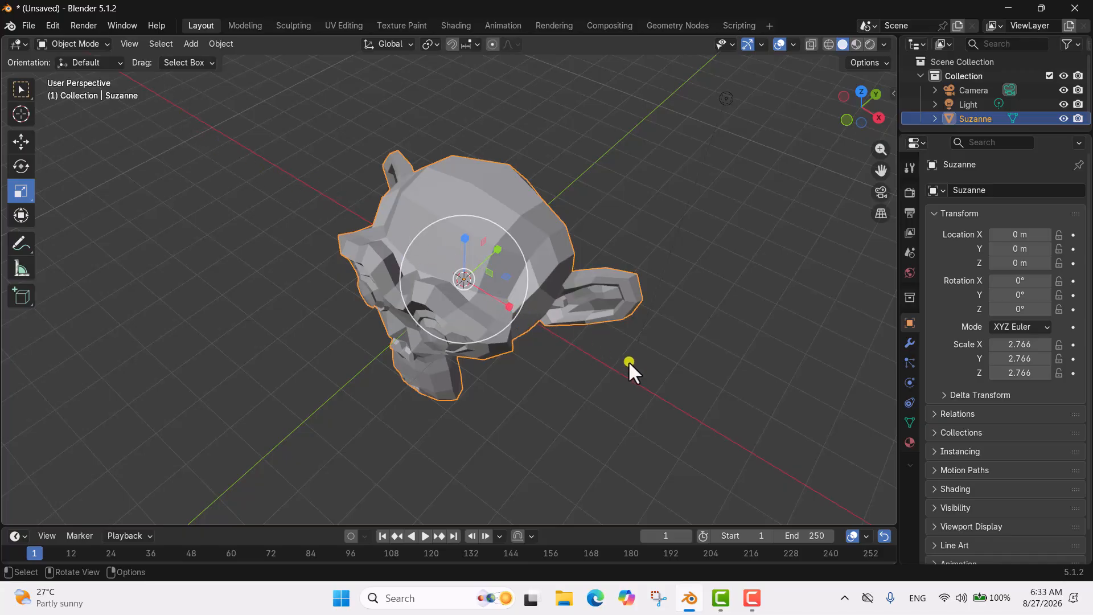
mouse_move(509, 306)
left_mouse_down()
mouse_move(605, 330)
mouse_move(659, 359)
mouse_move(488, 286)
mouse_move(645, 372)
mouse_move(512, 313)
mouse_move(540, 342)
mouse_move(525, 319)
left_mouse_up()
middle_click_drag(549, 338, 443, 333)
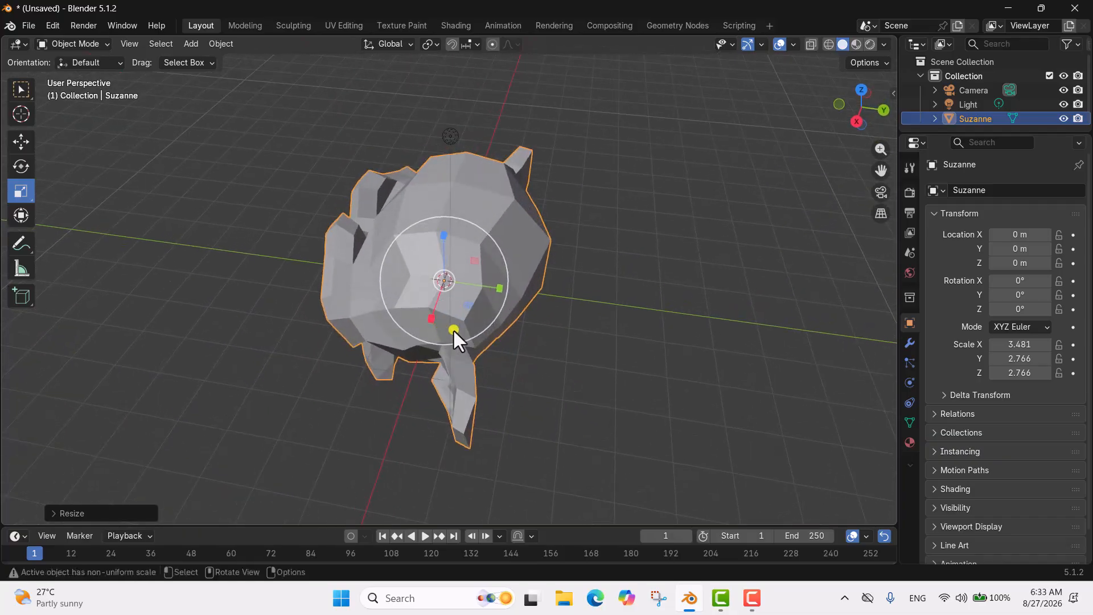
left_click_drag(498, 288, 593, 307)
middle_click_drag(592, 306, 461, 279)
left_click_drag(430, 214, 432, 189)
middle_click_drag(433, 188, 450, 298)
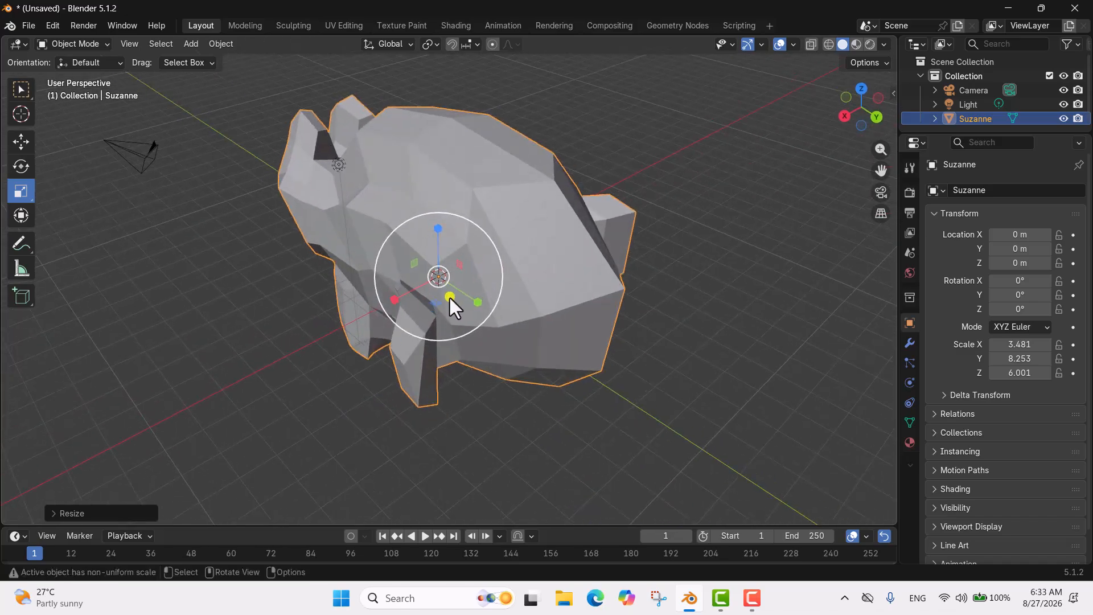
Scale the monkey head within the XY, XZ and YZ planes to about 3.49 in X, 8.82 in Y and 3.54 in Z
scroll(450, 297, "up", 3)
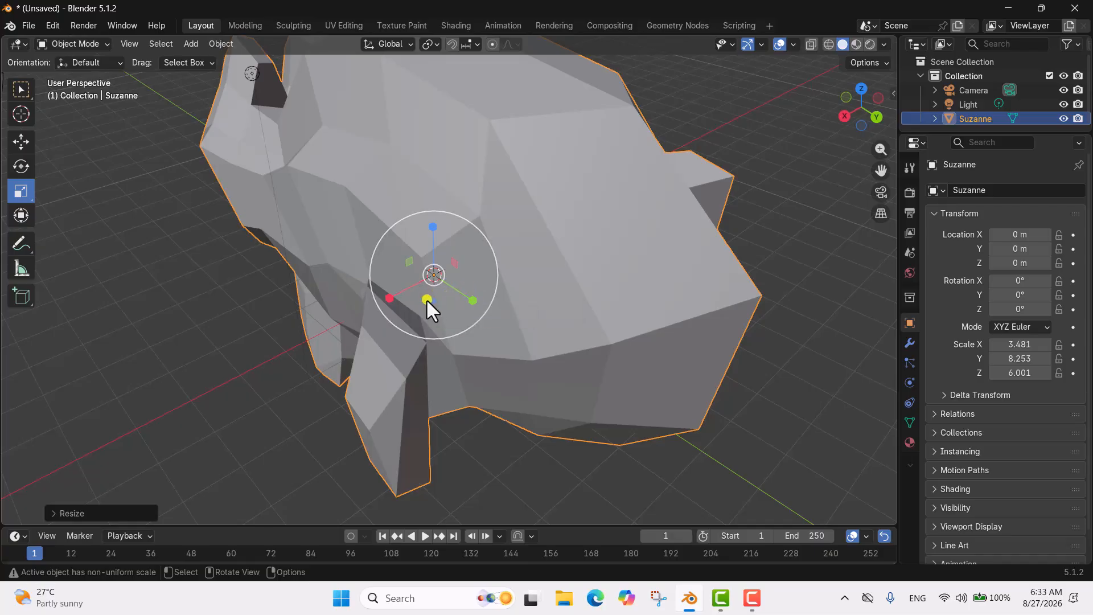
mouse_move(429, 303)
left_mouse_down()
mouse_move(431, 332)
mouse_move(436, 286)
mouse_move(437, 314)
left_mouse_up()
middle_click_drag(439, 276, 402, 266)
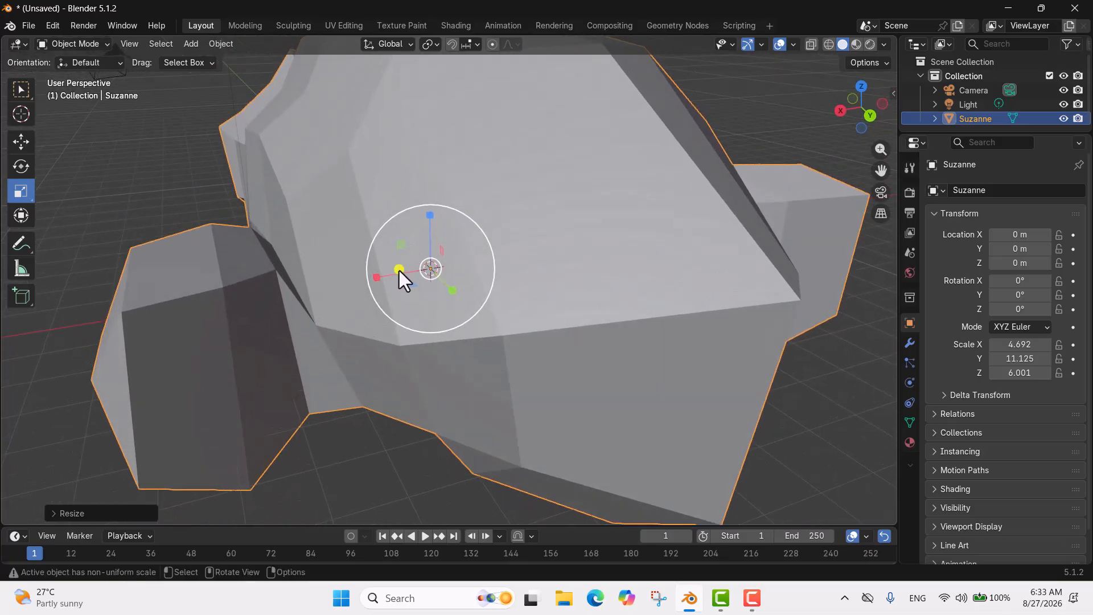
mouse_move(405, 247)
left_mouse_down()
mouse_move(364, 222)
mouse_move(414, 233)
mouse_move(432, 251)
mouse_move(378, 241)
mouse_move(415, 258)
left_mouse_up()
middle_click_drag(415, 258, 539, 241)
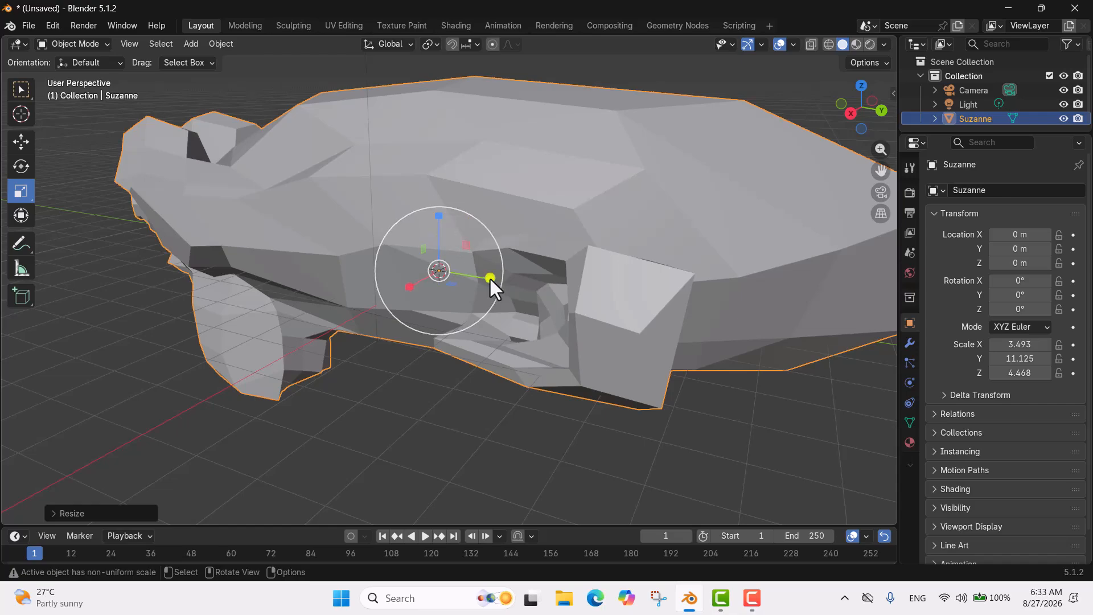
mouse_move(466, 245)
left_mouse_down()
mouse_move(482, 199)
mouse_move(453, 252)
mouse_move(459, 227)
mouse_move(477, 259)
left_mouse_up()
scroll(477, 258, "down", 4)
middle_click_drag(480, 305, 578, 263)
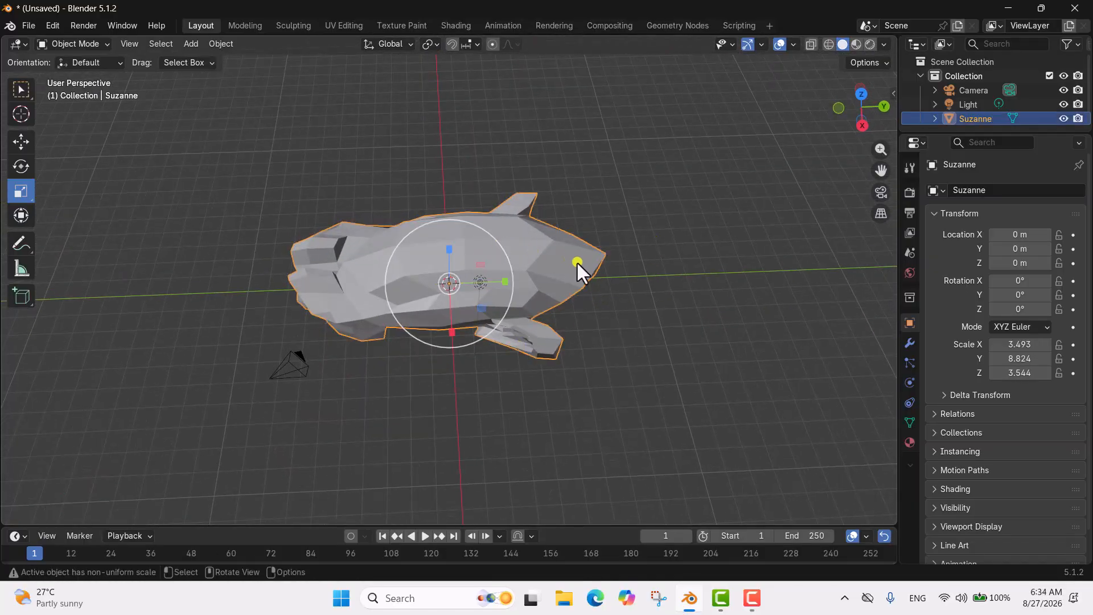
Delete the monkey head, add a default cube mesh at the origin, and deselect it
key("x")
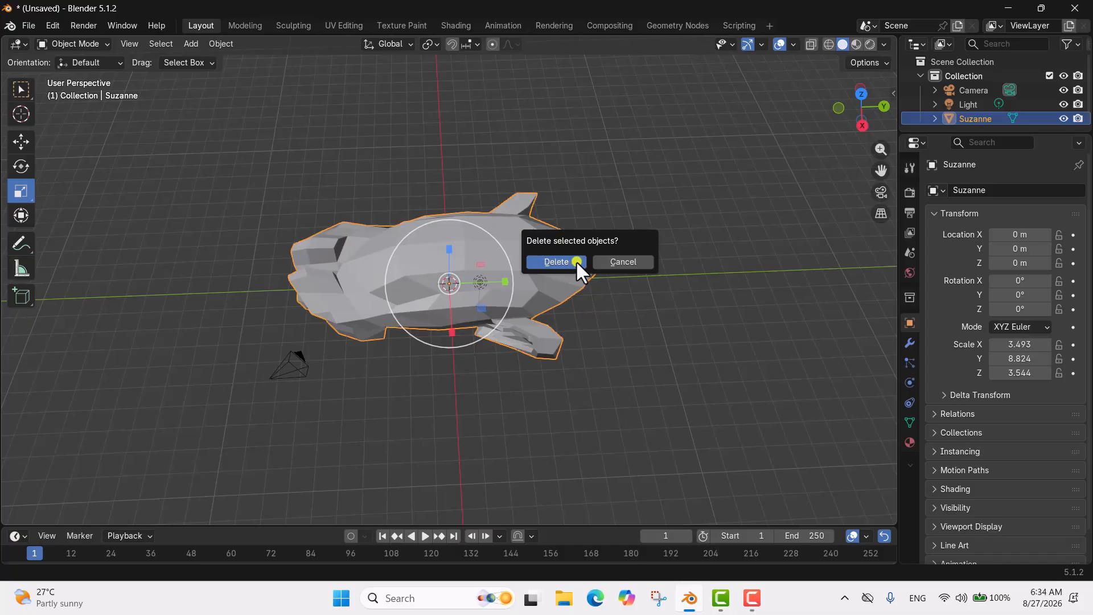
left_click(576, 260)
key("shift+a")
left_click(596, 271)
middle_click_drag(596, 271, 508, 276)
left_click(619, 252)
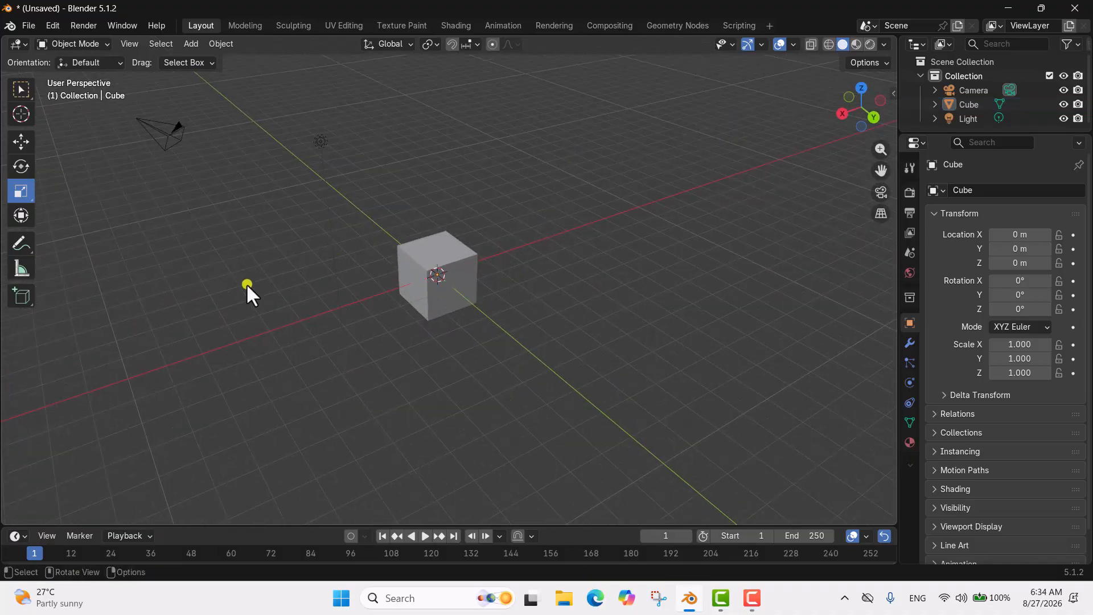
Select the cube and switch the active tool to Transform
middle_click_drag(338, 294, 308, 266)
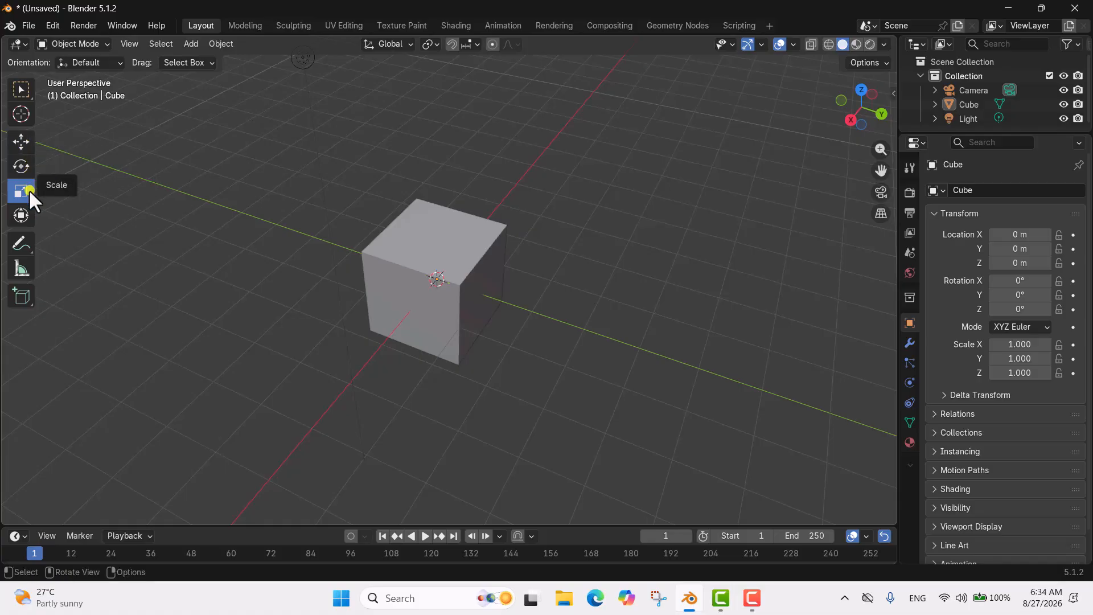
left_click(392, 251)
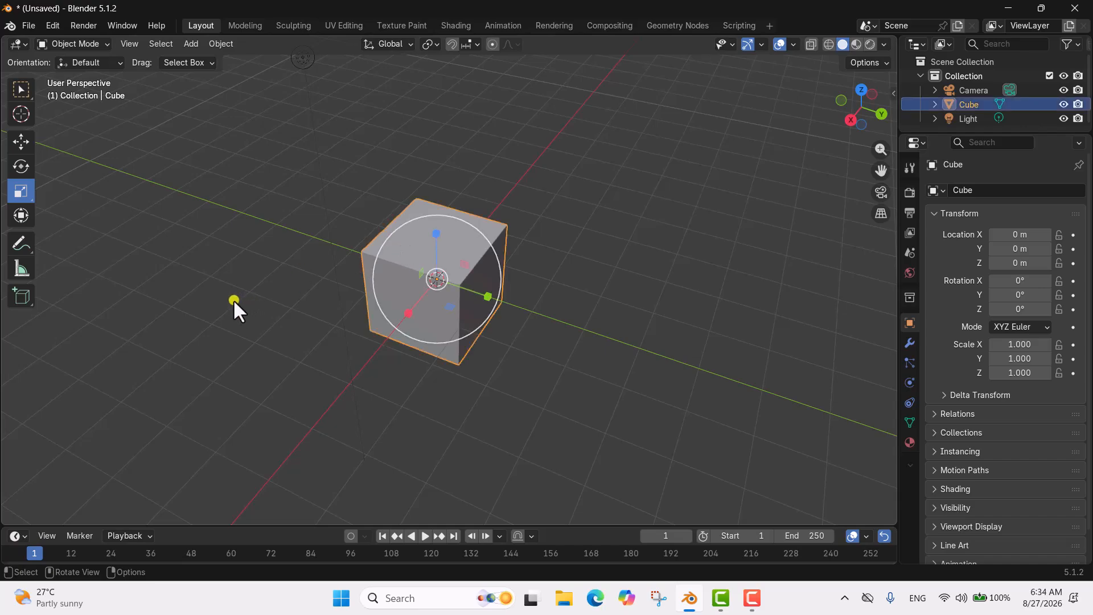
key("shift")
key("shift+space")
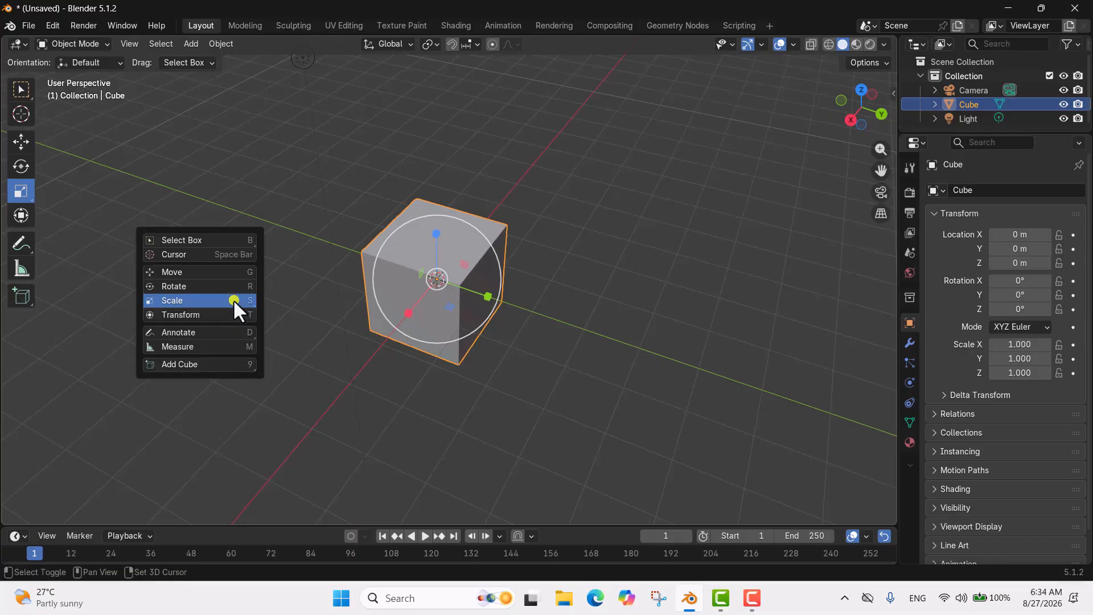
key("t")
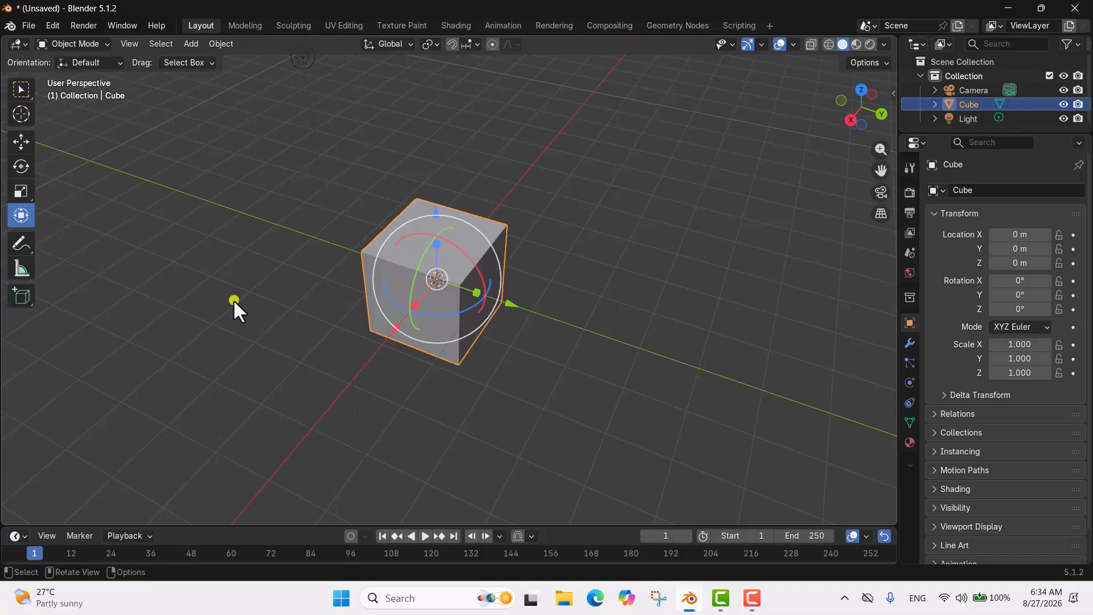
Move the cube with the Transform gizmo to about X 0.007 m, Y 1.557 m and Z 0.731 m
middle_click_drag(311, 298, 65, 235)
middle_click_drag(392, 318, 486, 322)
left_click_drag(485, 322, 570, 368)
left_click_drag(455, 374, 453, 396)
left_click_drag(502, 288, 537, 216)
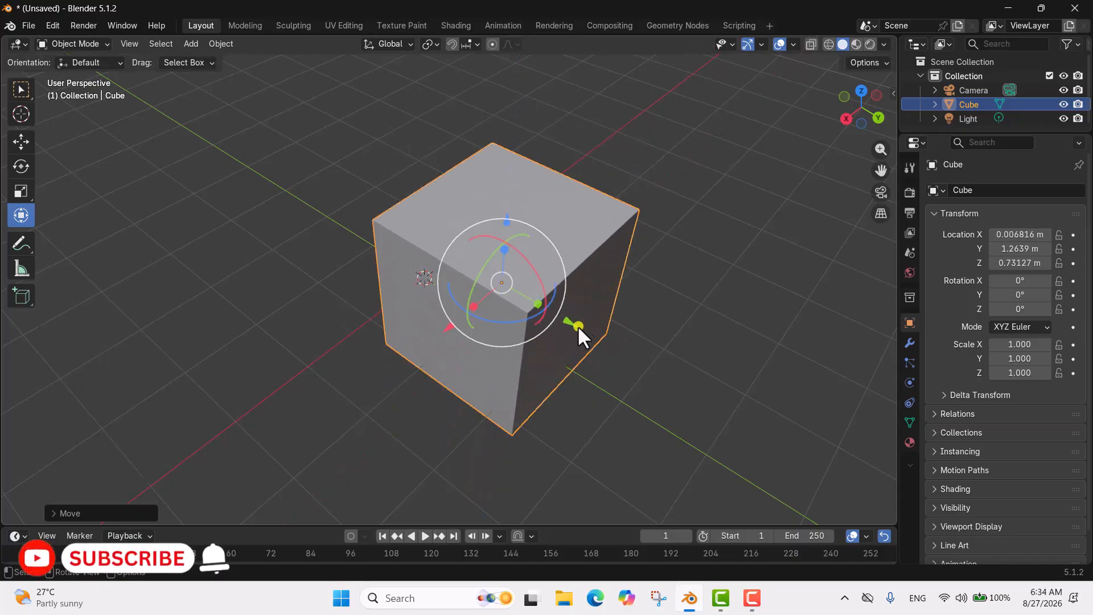
left_click_drag(572, 325, 592, 342)
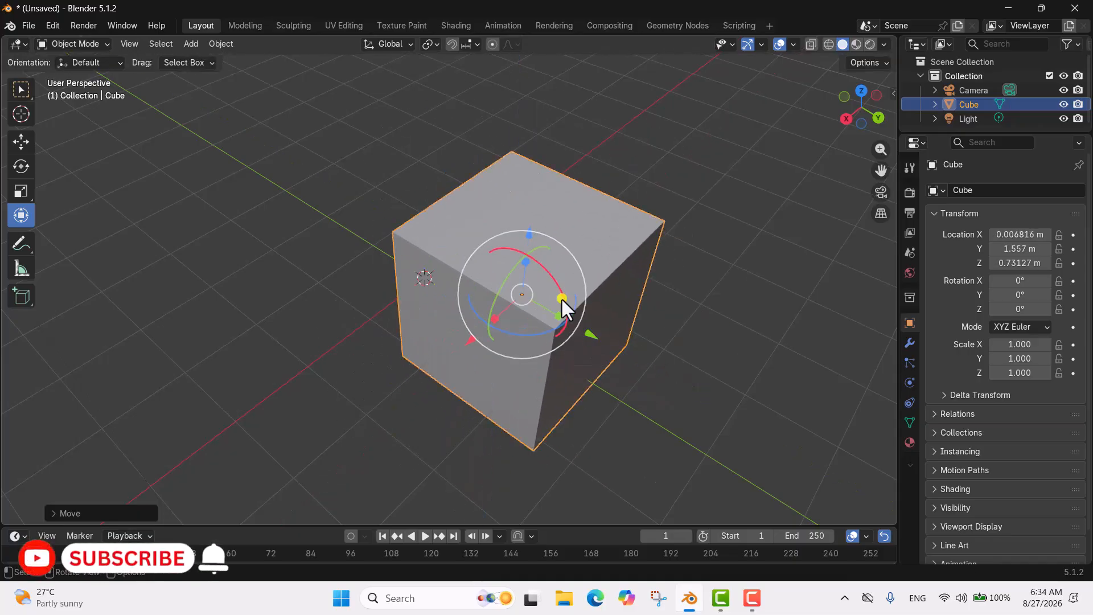
Rotate the cube to about X 421.4°, Y -23.3°, Z 71.1° and scale it to about 1.918, 1.496 and 1.016 using the Transform gizmo
mouse_move(555, 284)
left_mouse_down()
mouse_move(442, 224)
mouse_move(576, 276)
mouse_move(444, 236)
mouse_move(615, 373)
mouse_move(466, 227)
mouse_move(542, 276)
left_mouse_up()
left_click_drag(531, 333, 628, 341)
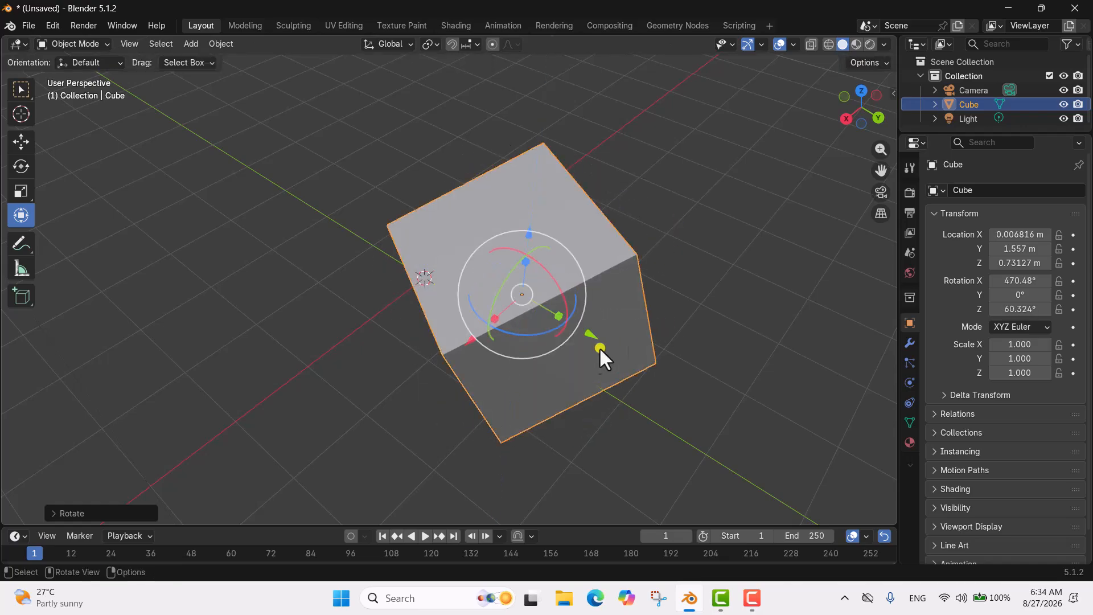
left_click_drag(508, 274, 546, 240)
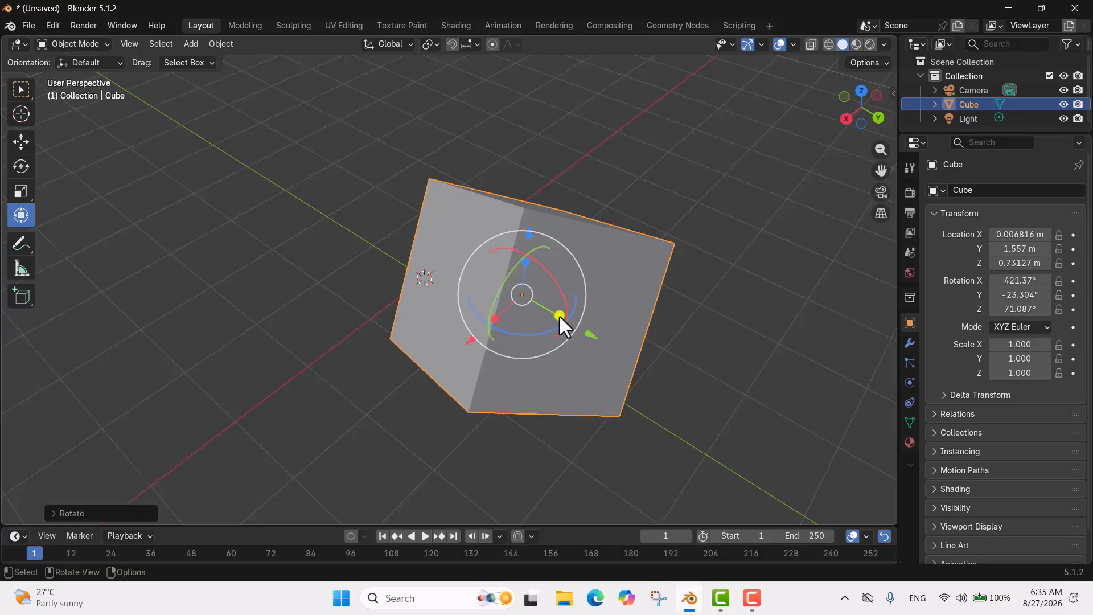
left_click_drag(560, 315, 588, 335)
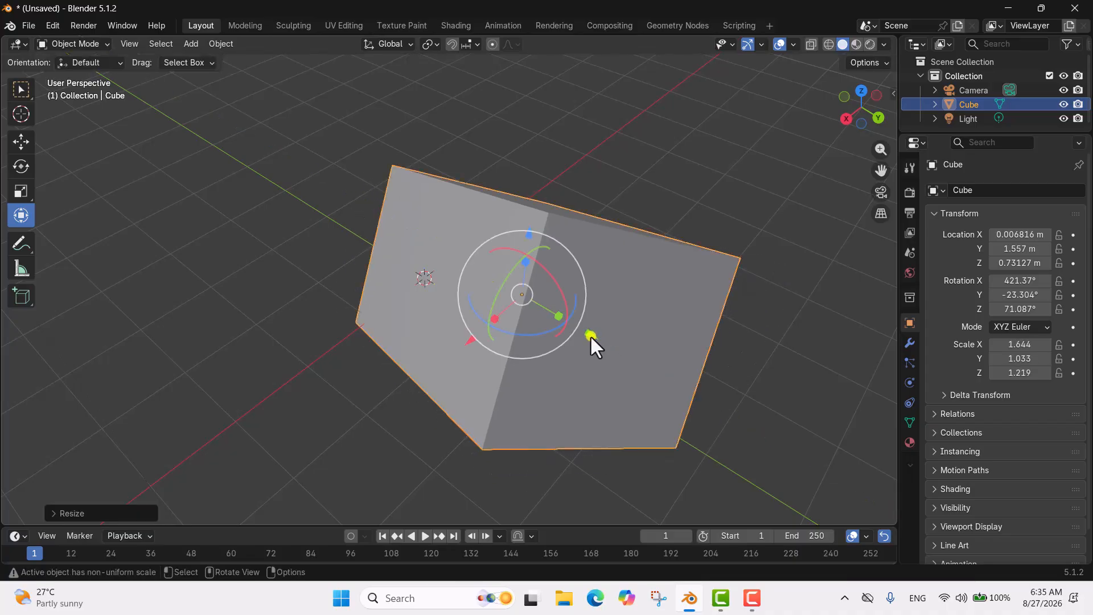
left_click_drag(523, 261, 522, 299)
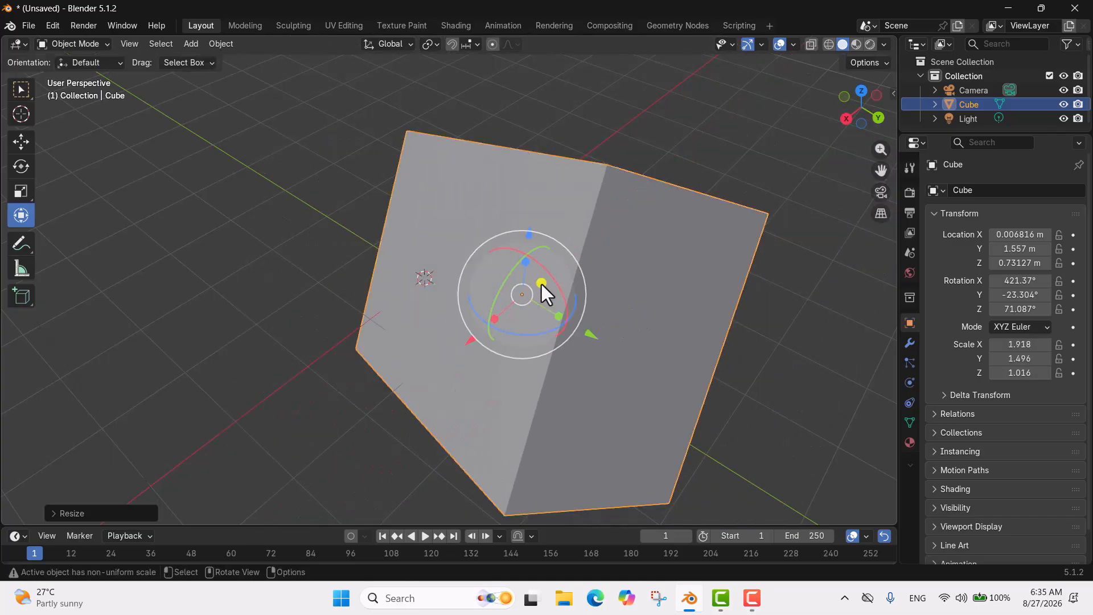
Freely rotate and move the cube to about rotation 555.9°, 102.1°, -377.8° and location -0.205, 1.881, 0.670 m, and deselect it
left_click_drag(544, 286, 678, 268)
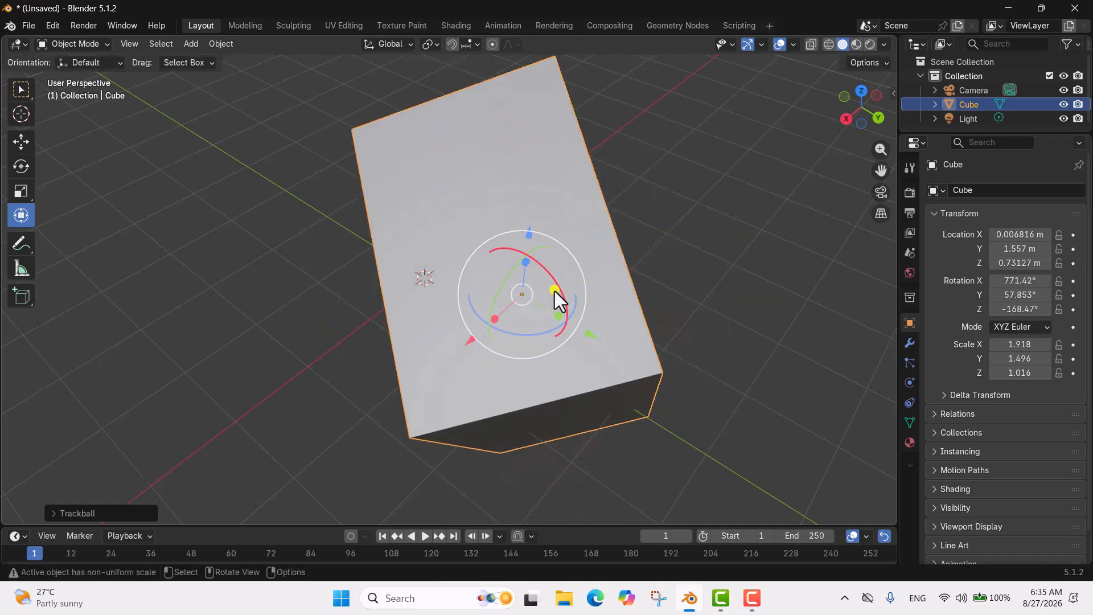
mouse_move(496, 277)
left_mouse_down()
mouse_move(515, 256)
mouse_move(510, 284)
left_mouse_up()
mouse_move(468, 341)
left_mouse_down()
mouse_move(410, 398)
mouse_move(468, 318)
left_mouse_up()
left_click_drag(610, 326, 632, 342)
left_click_drag(562, 239, 571, 253)
middle_click_drag(503, 270, 423, 281)
left_click(305, 216)
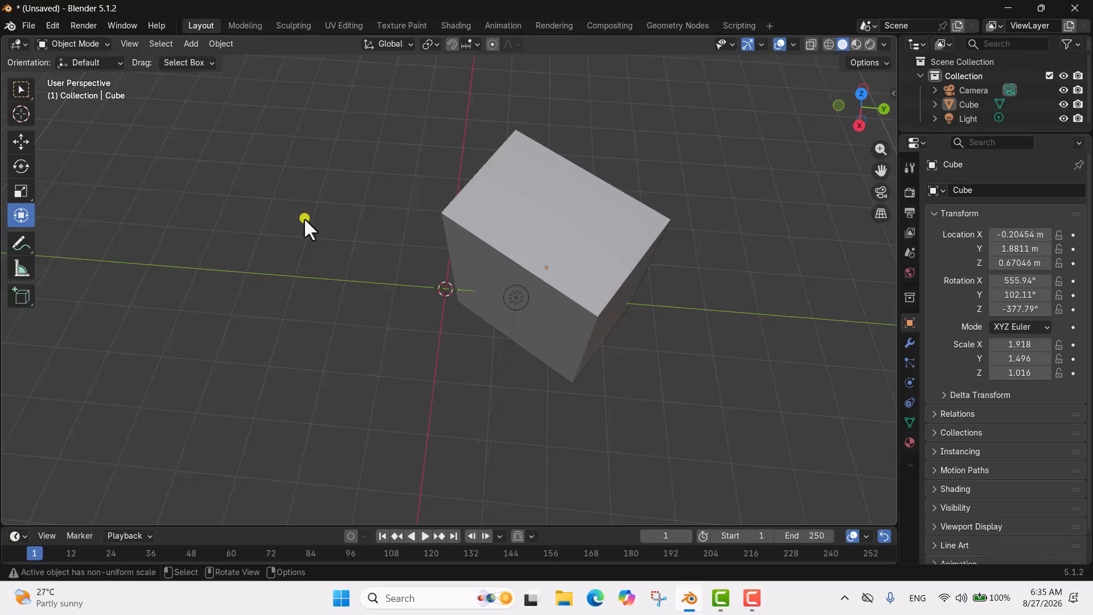
Switch the active tool in turn to Move, Rotate, Scale and back to Transform
left_click(27, 139)
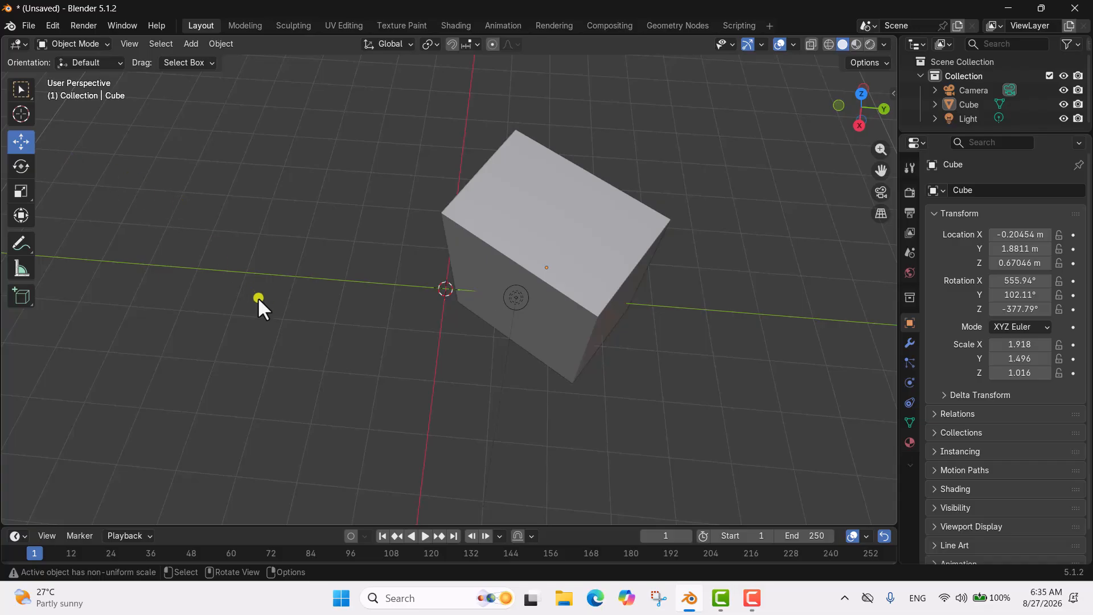
left_click(19, 164)
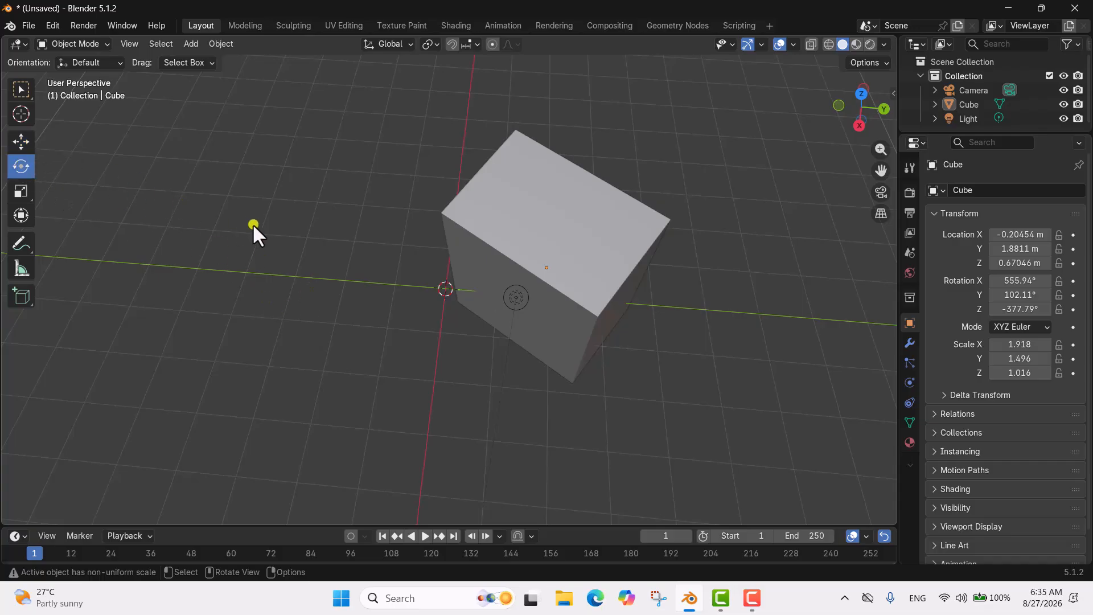
left_click(16, 190)
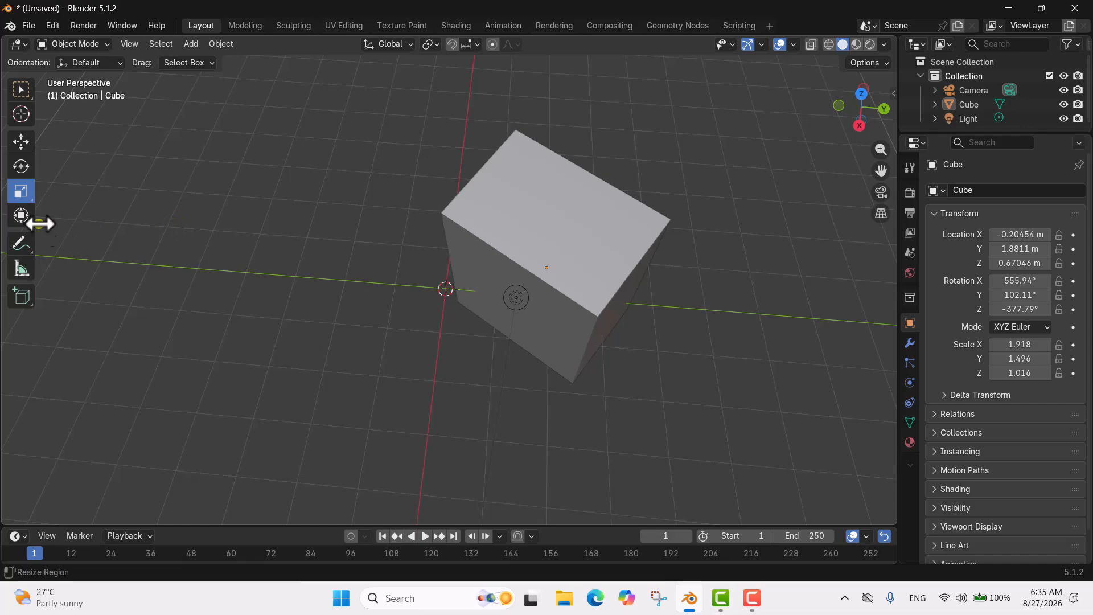
left_click(18, 214)
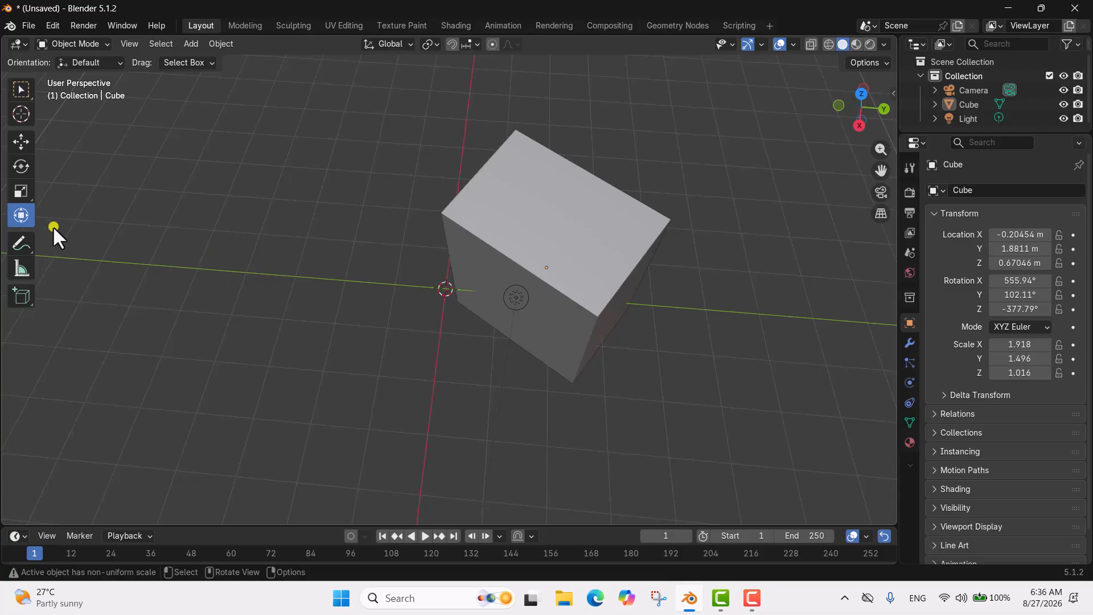
scroll(316, 202, "down", 2)
middle_click_drag(315, 202, 345, 189)
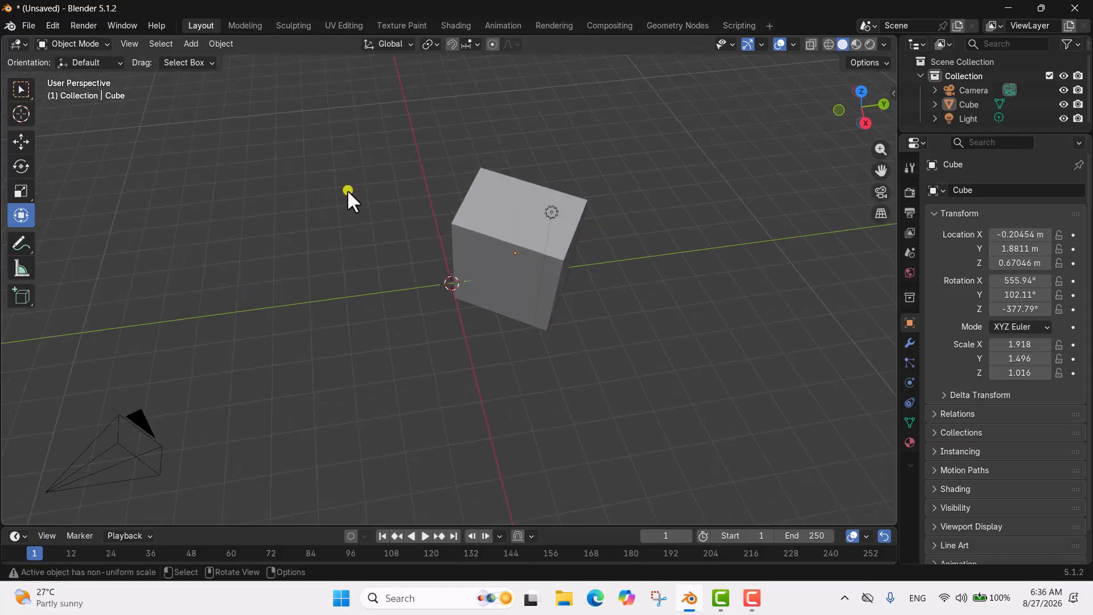